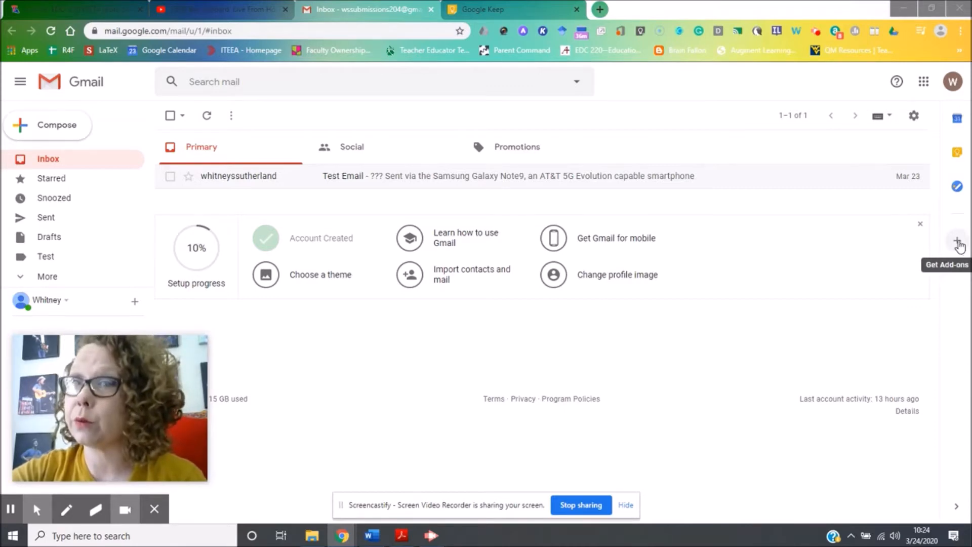
Open Google Tasks beside the inbox and add the task "Make sure you wash clothes!" to My Tasks
left_click(956, 187)
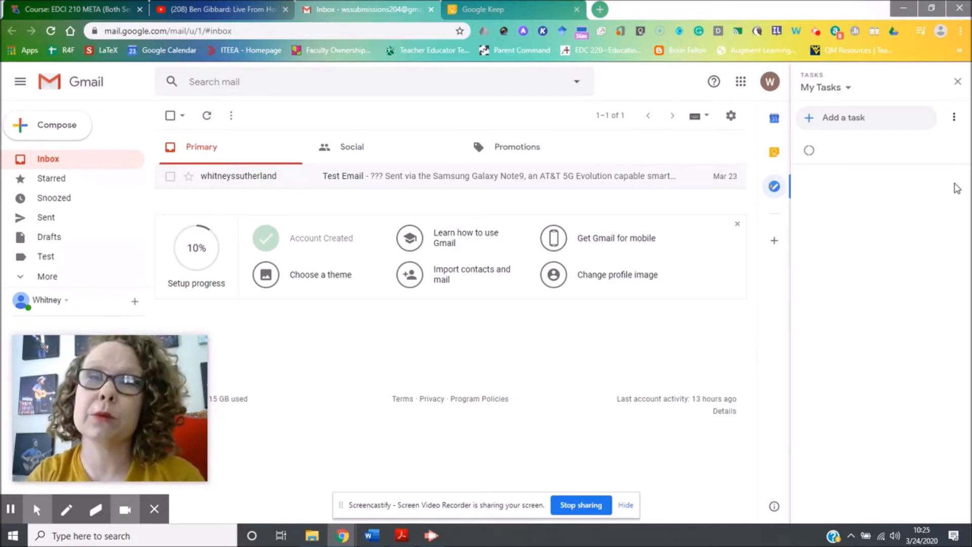
left_click(844, 118)
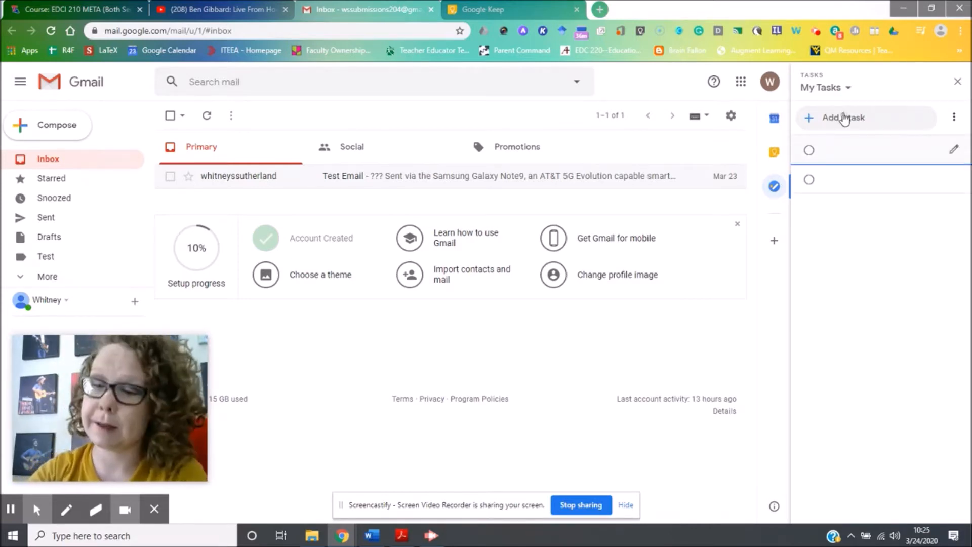
type("Make su")
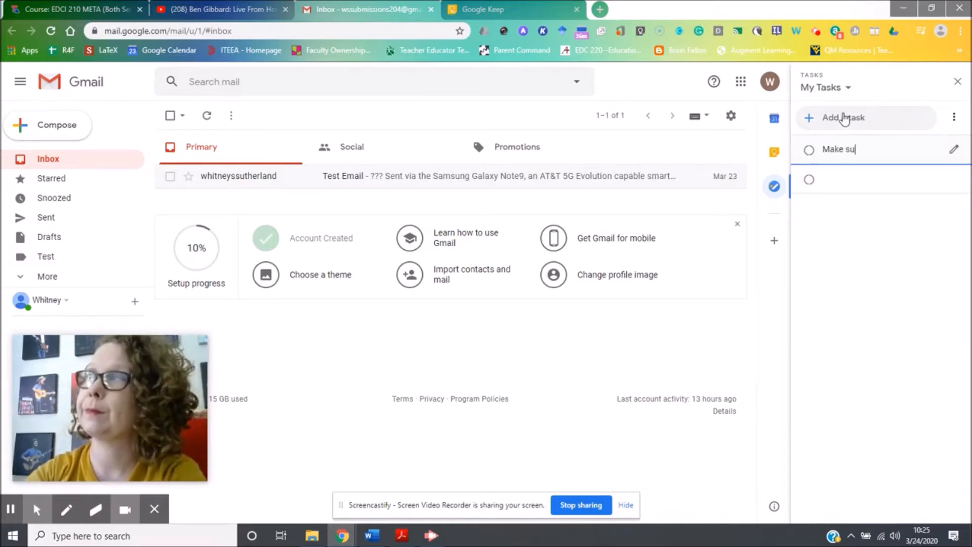
type("re I wan")
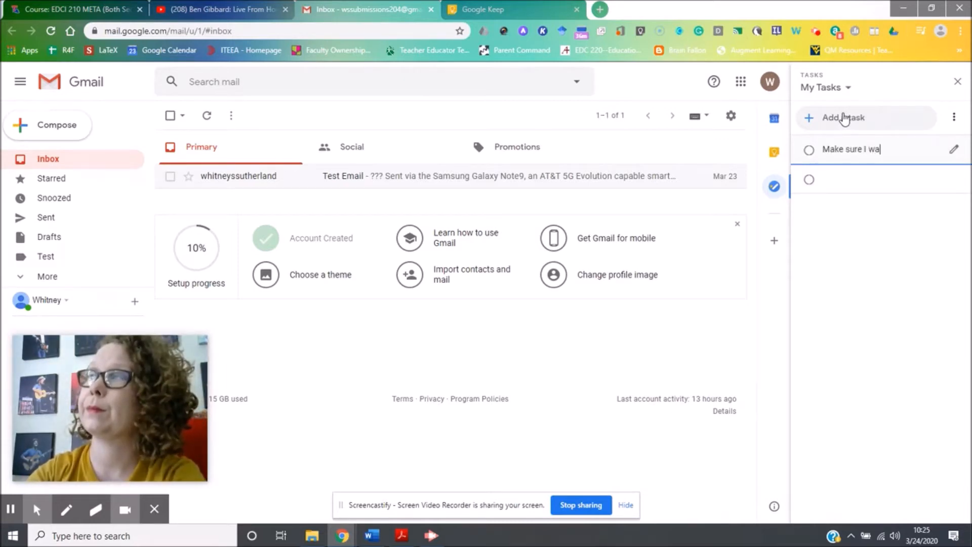
key("BackSpace")
key("BackSpace")
key("BackSpace")
key("BackSpace")
key("BackSpace")
key("BackSpace")
type("yo")
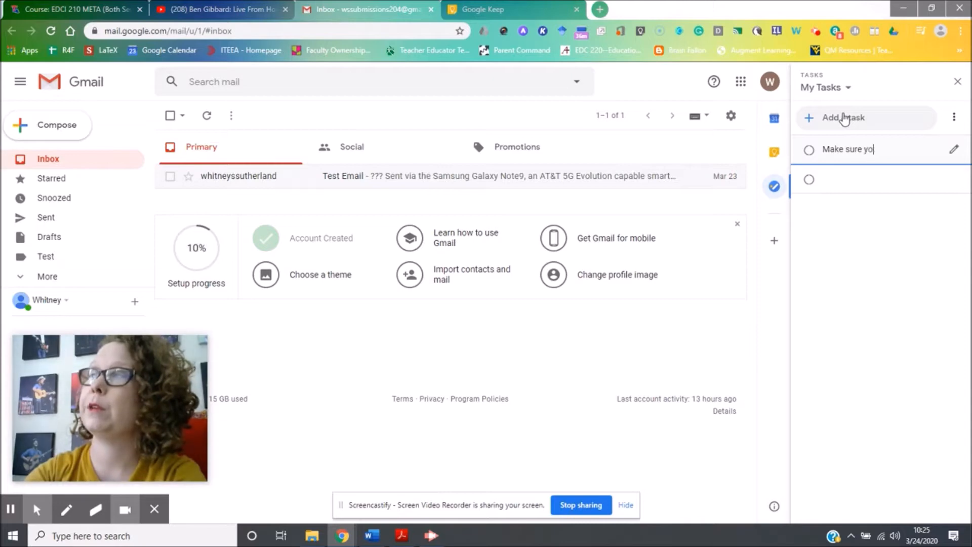
type("u wash clothes!")
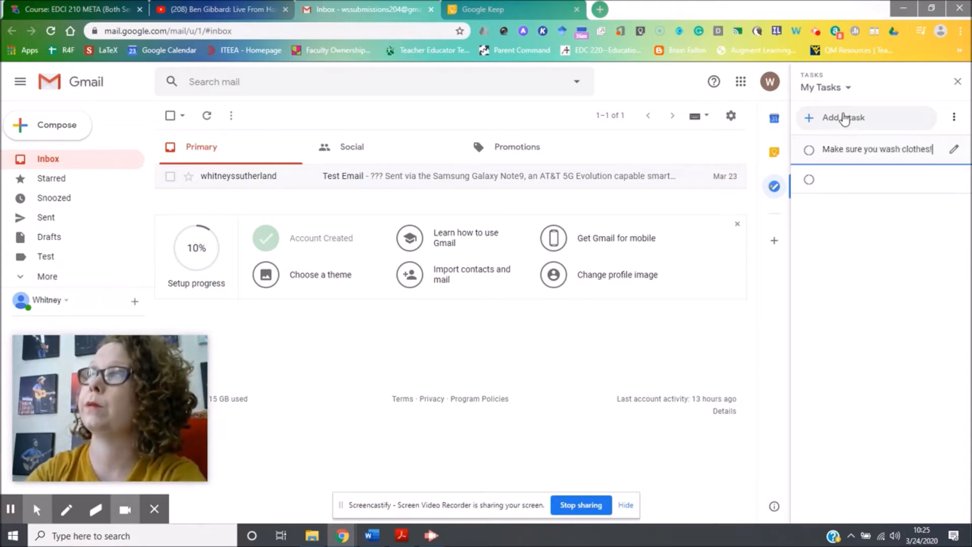
key("Return")
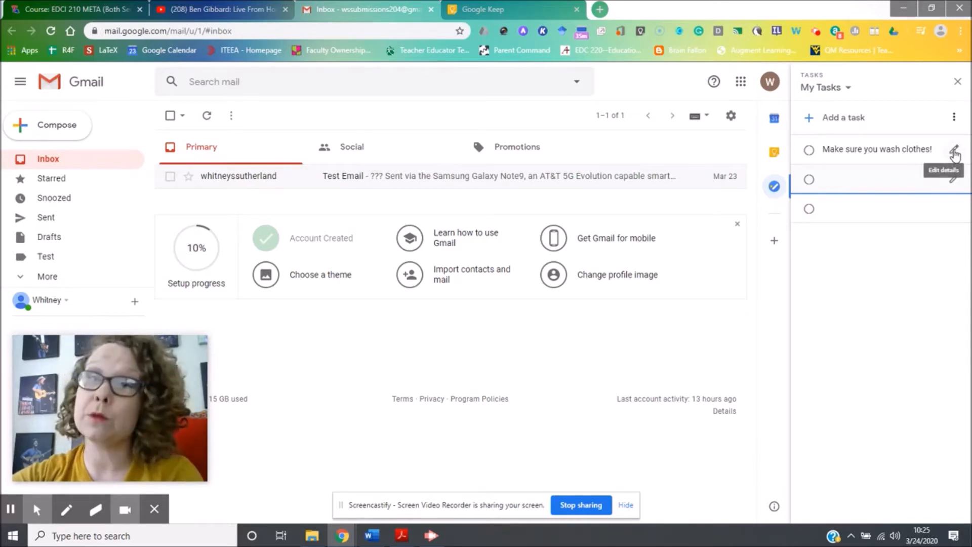
Schedule the "Make sure you wash clothes!" task for March 25, 2020 at 9:00 AM
left_click(955, 152)
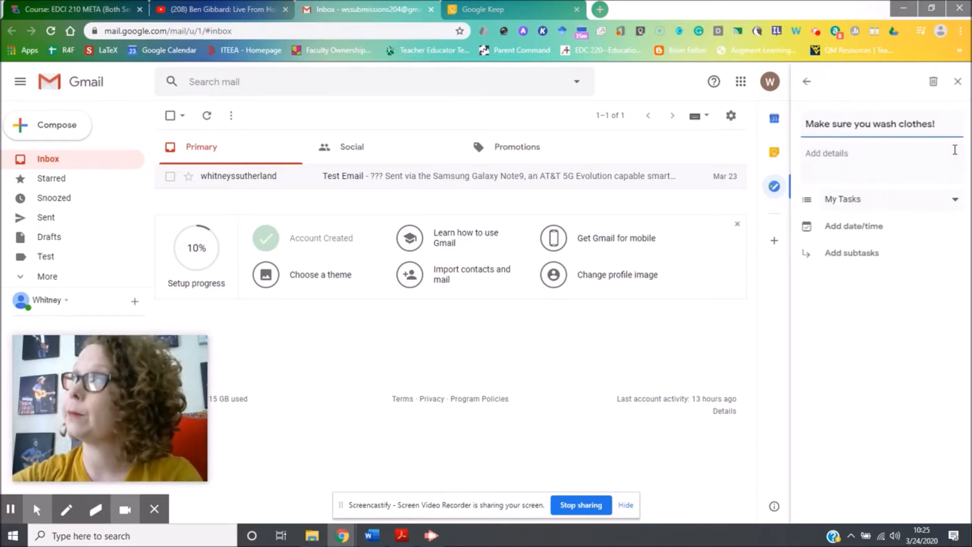
left_click(923, 202)
left_click(921, 202)
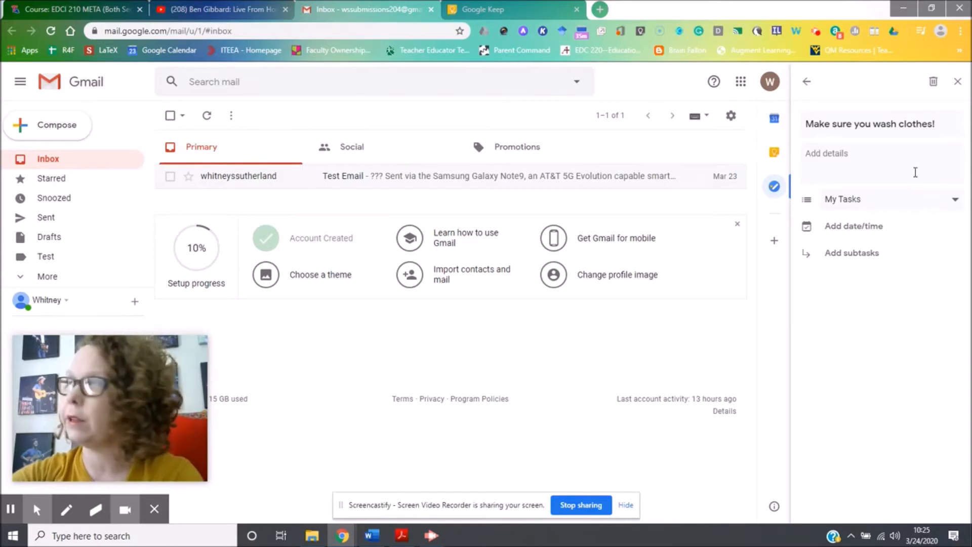
left_click(887, 223)
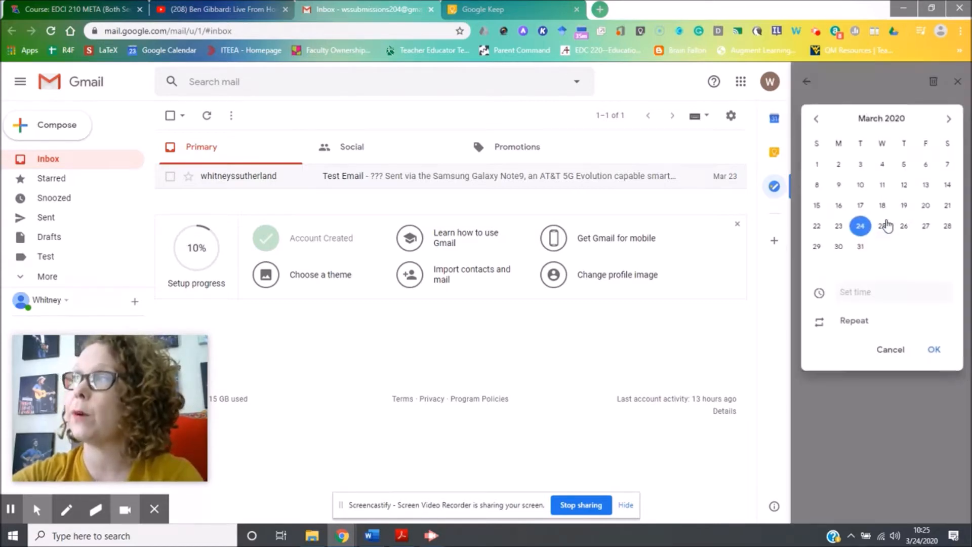
left_click(882, 225)
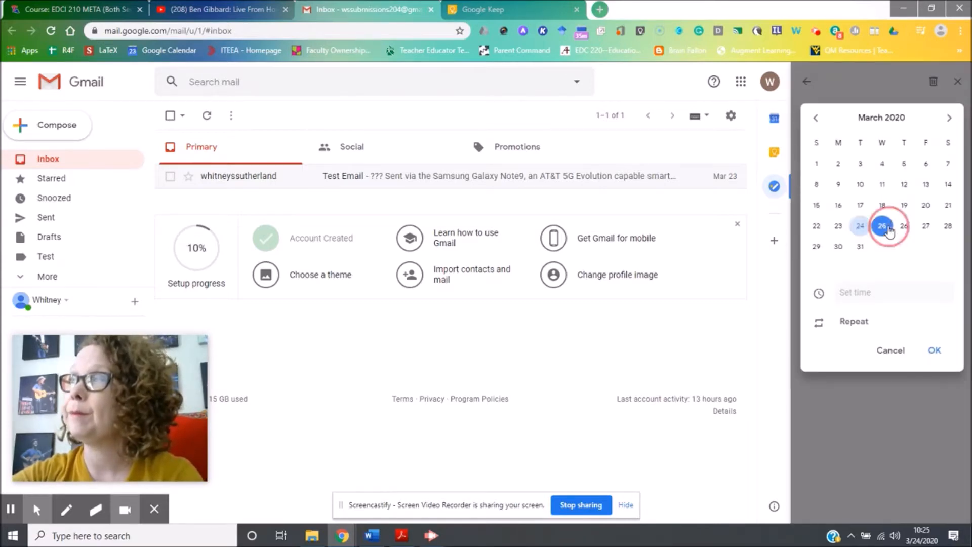
left_click(842, 296)
left_click(876, 368)
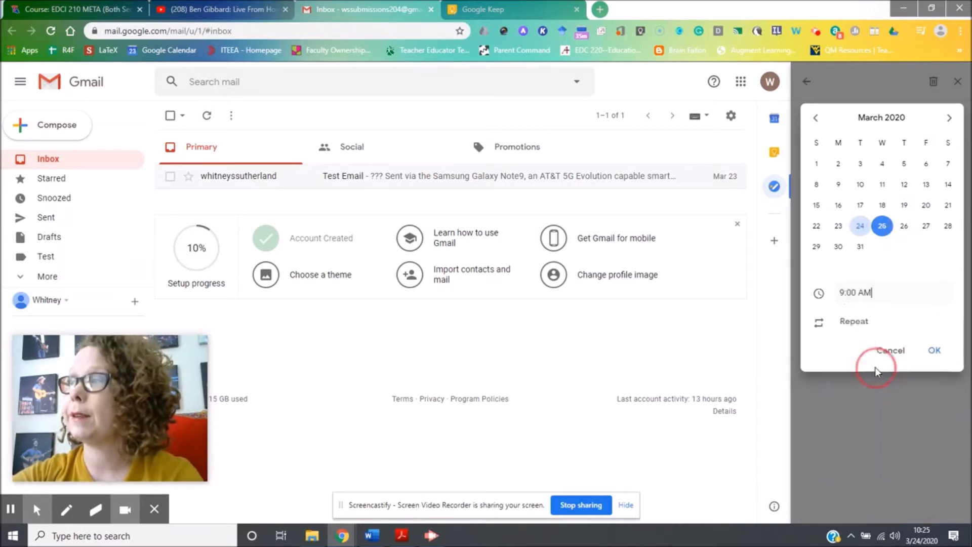
left_click(935, 350)
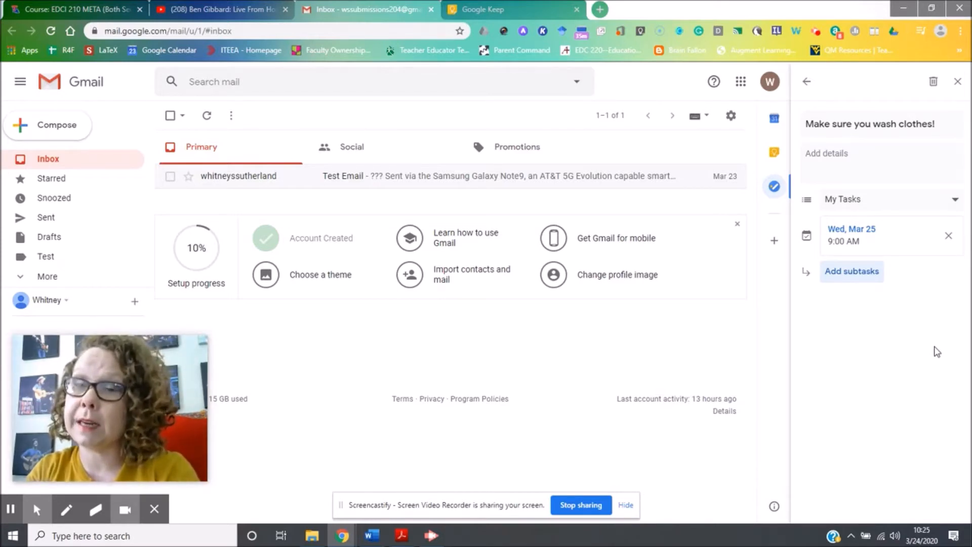
Add the subtasks "Get rid of clothes that don't fit", "Donate these clothes" and "Buy new hangers!" to the task and return to the task list
left_click(852, 270)
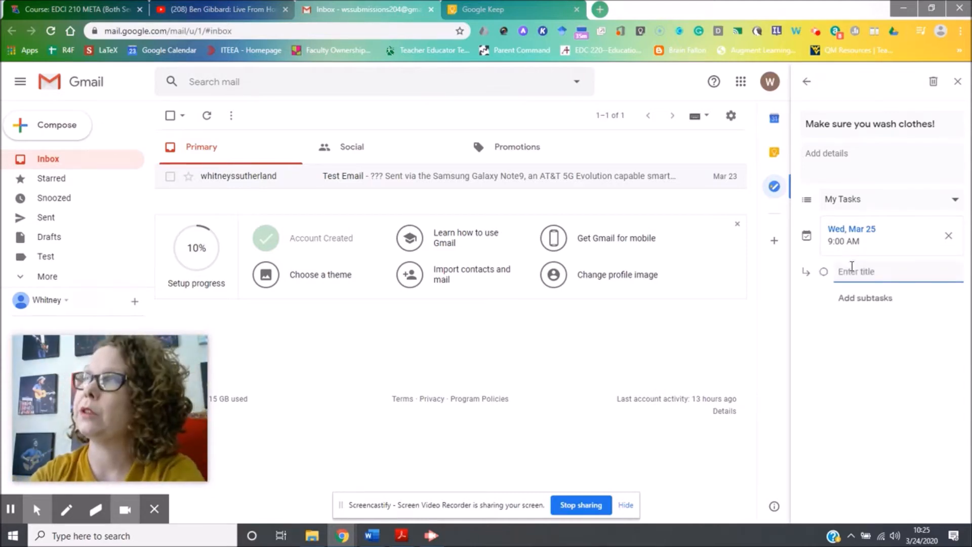
type("Get rid of clothes that don't fit")
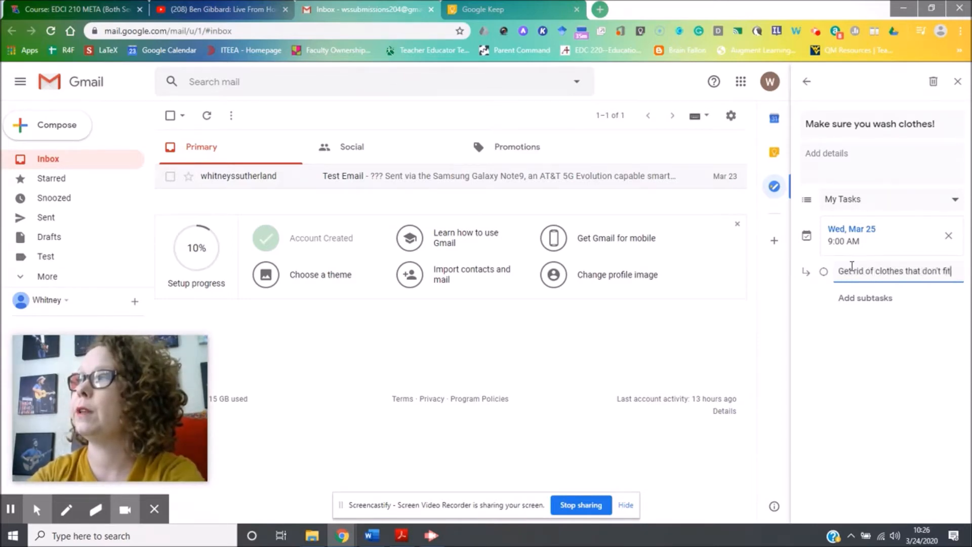
key("Return")
type("Donate ")
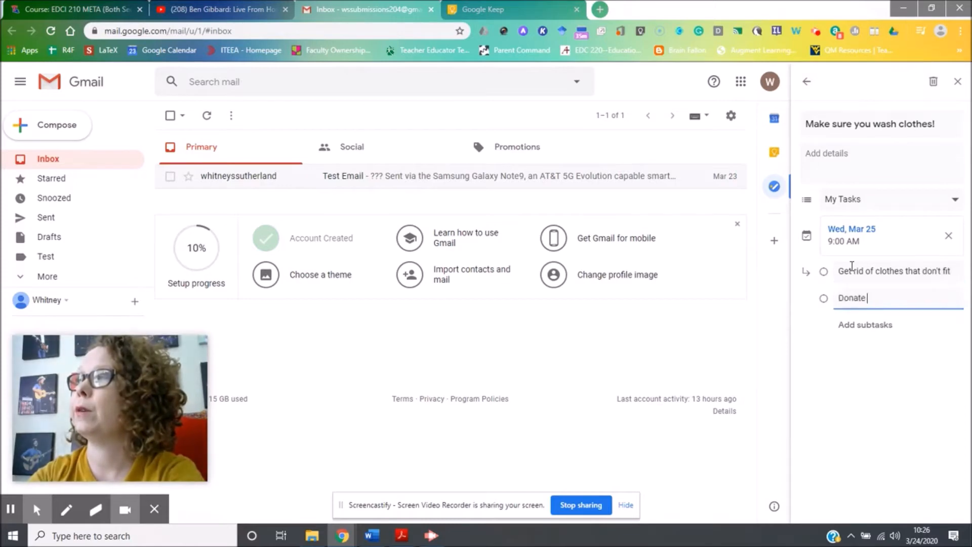
type("these clothes")
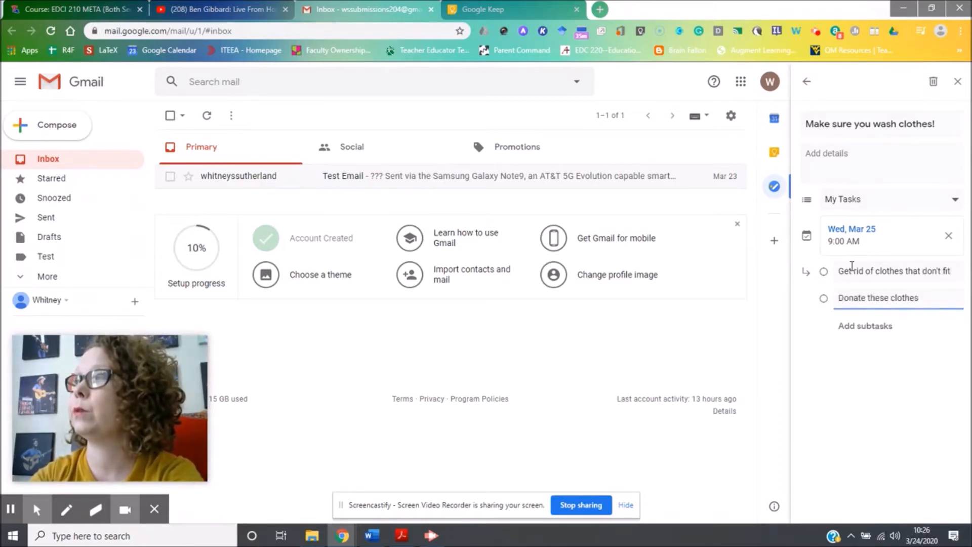
key("Return")
type("Buy ne")
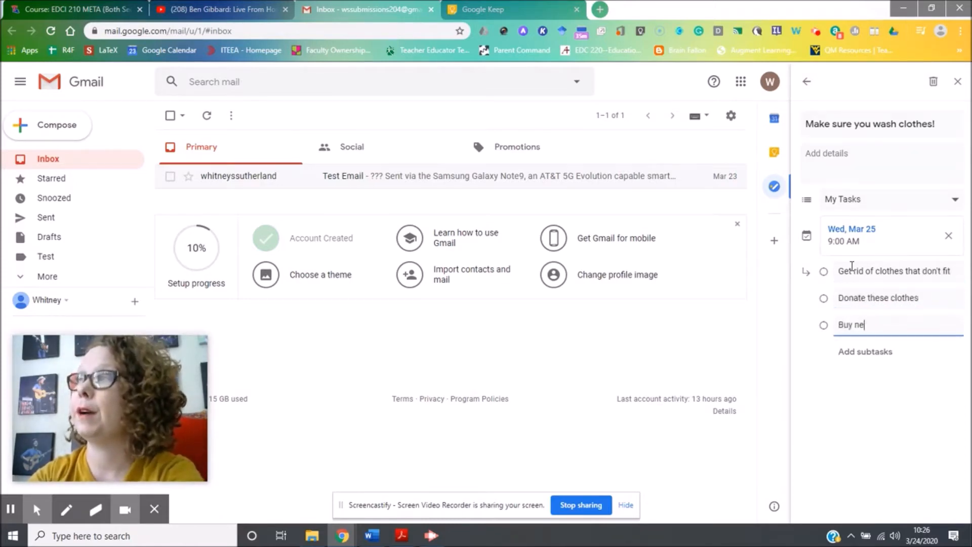
type("w hangers!")
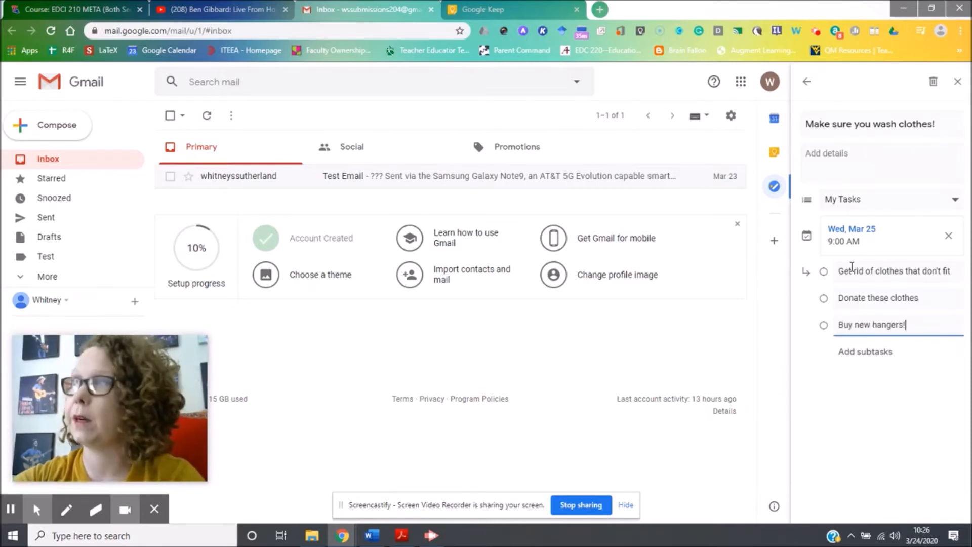
left_click(902, 400)
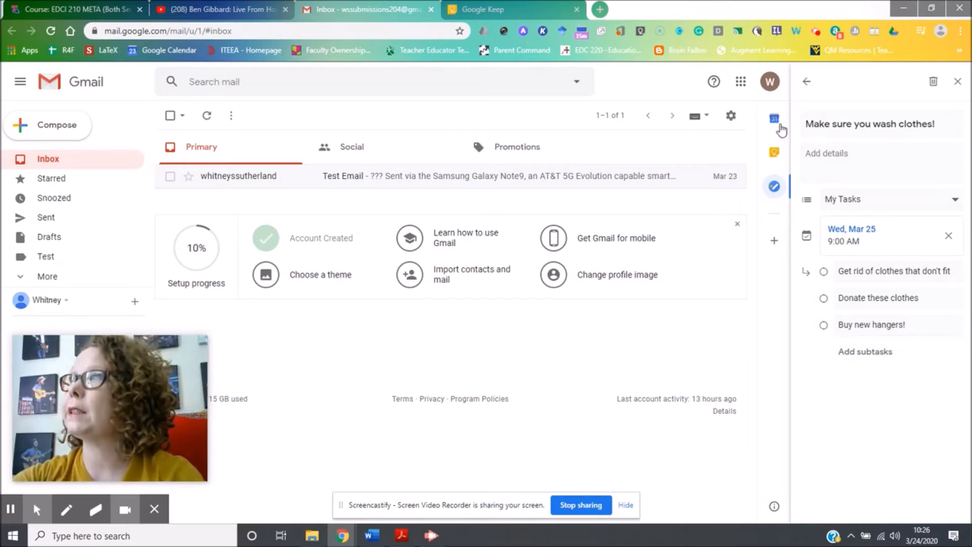
left_click(806, 81)
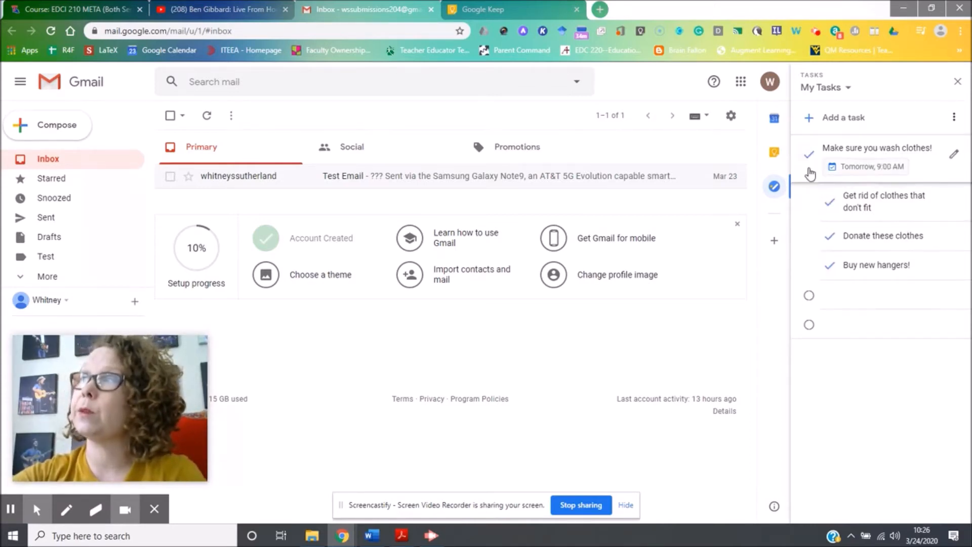
Mark all three subtasks and the main task "Make sure you wash clothes!" as completed
left_click(831, 202)
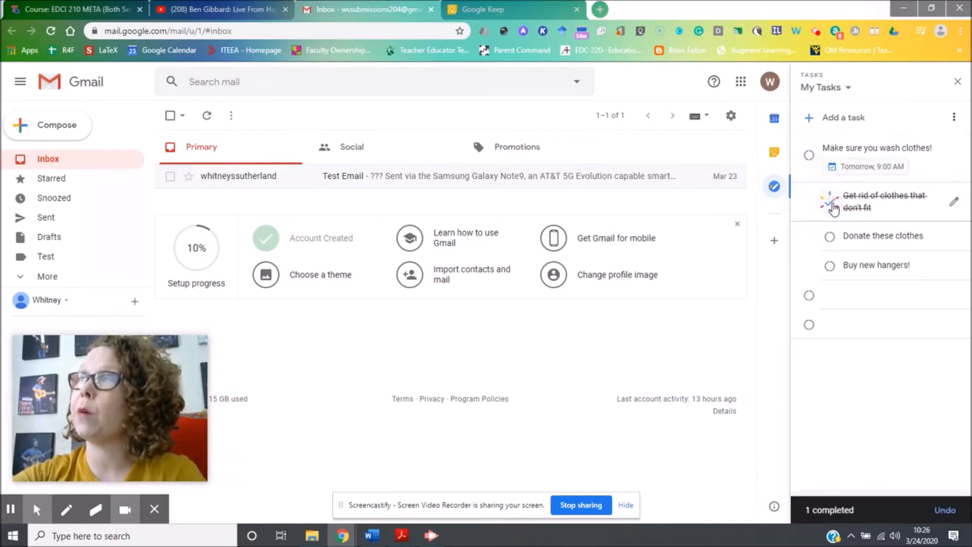
left_click(826, 202)
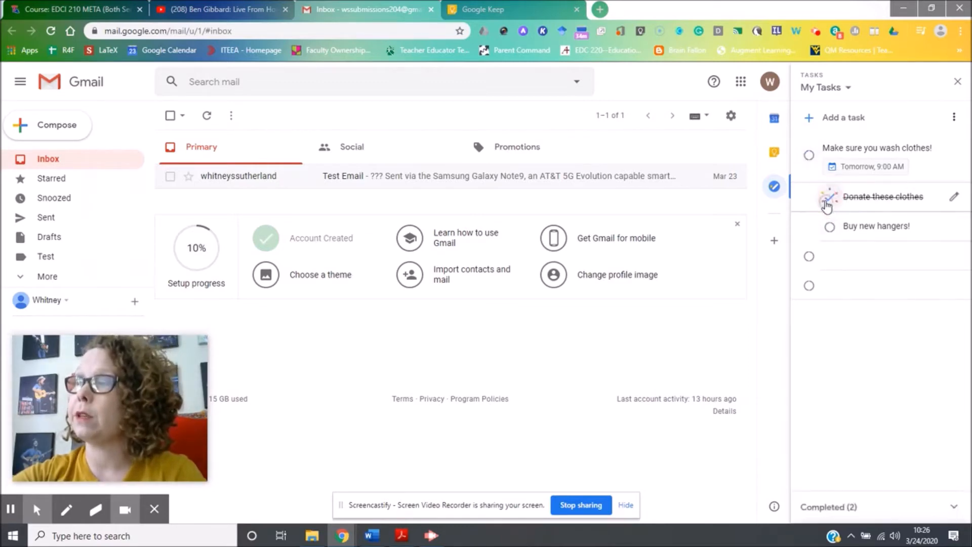
left_click(828, 203)
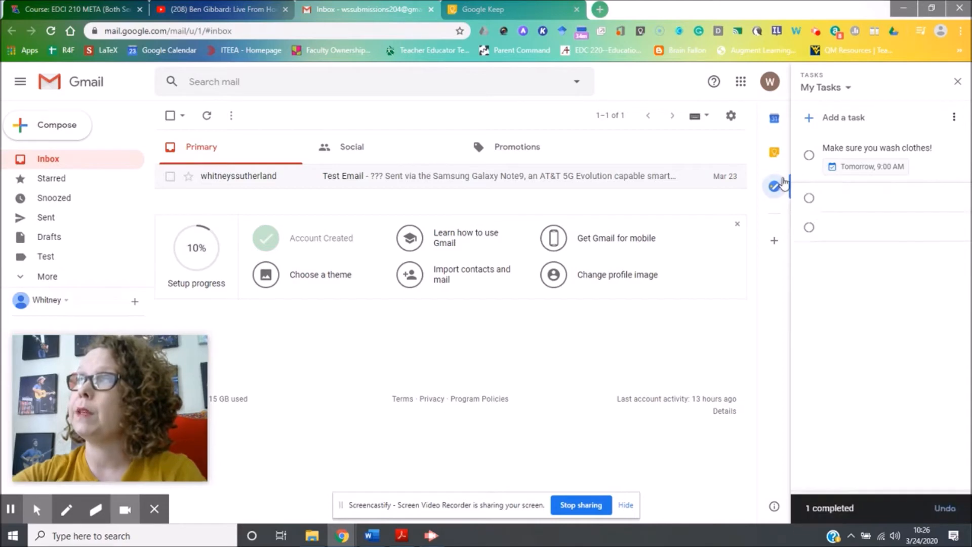
left_click(808, 152)
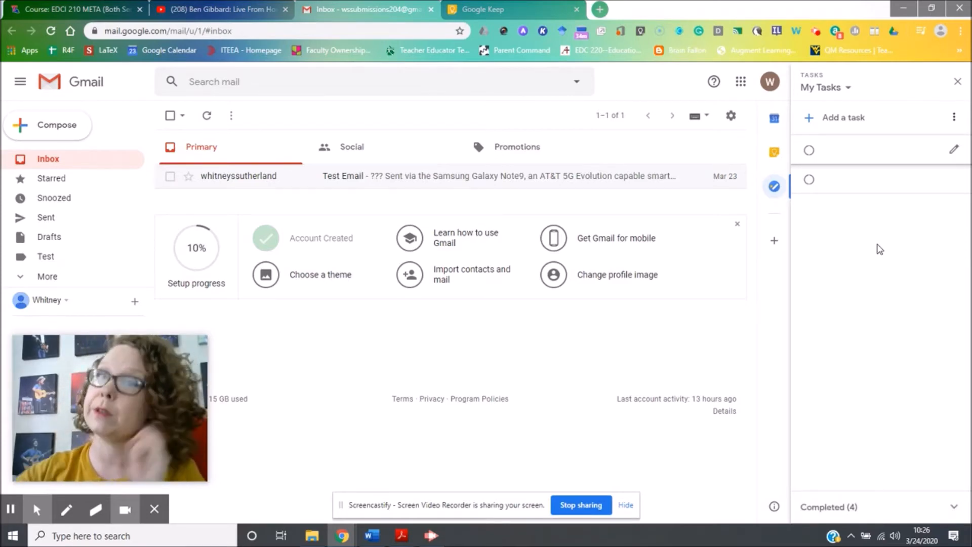
Switch to Google Keep and start a new note titled "To Do"
left_click(484, 11)
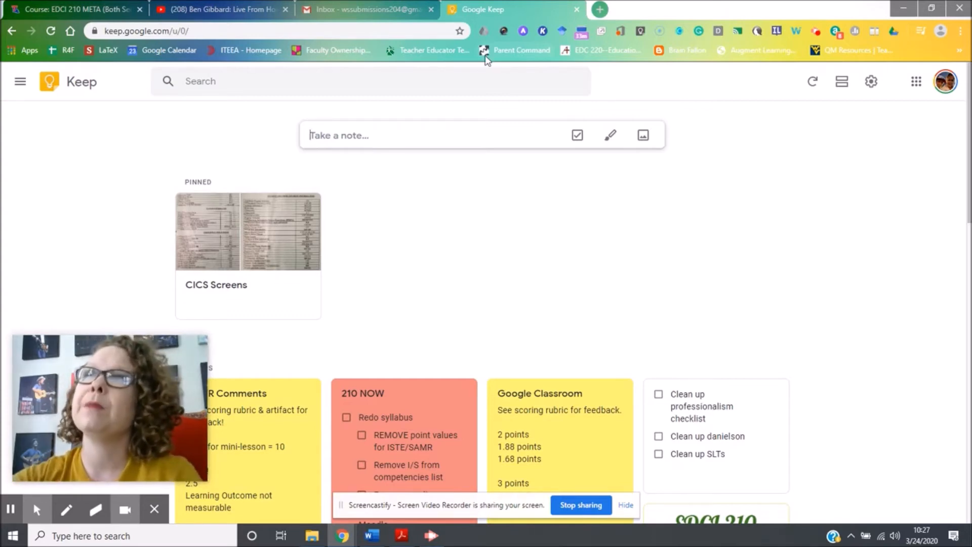
left_click(540, 133)
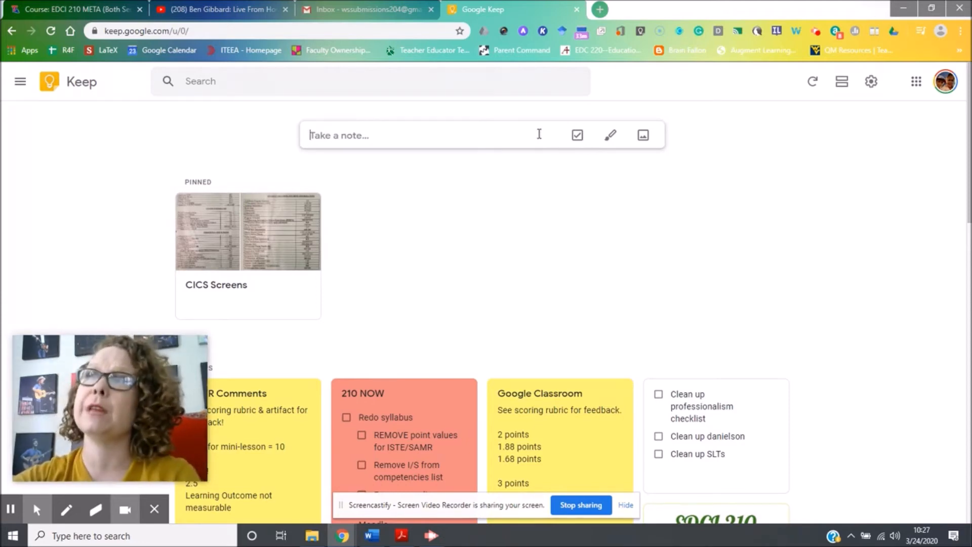
left_click(539, 134)
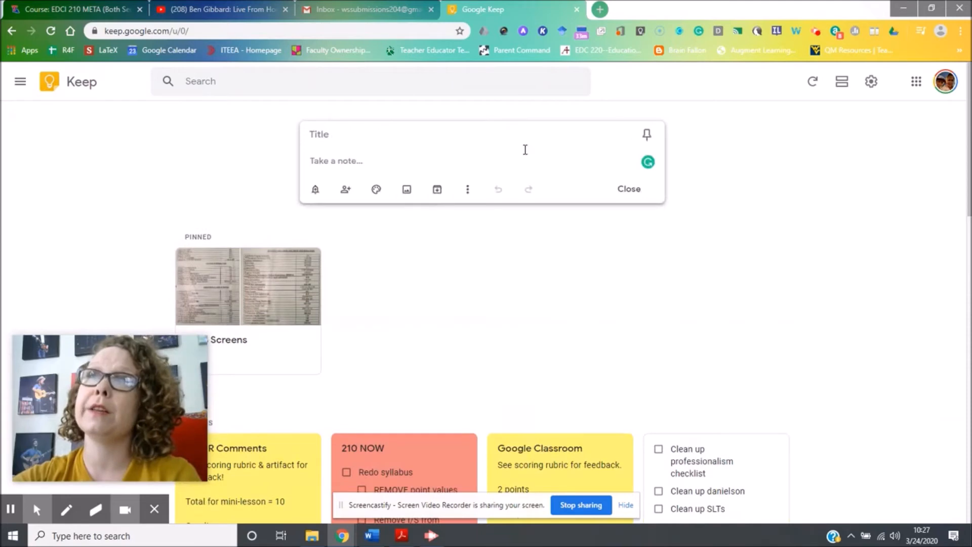
left_click(357, 136)
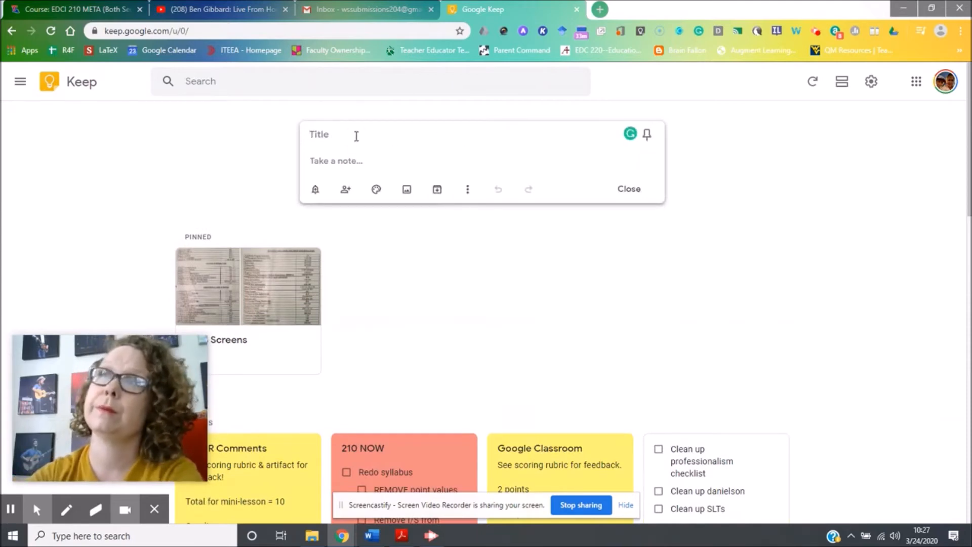
type("To Do")
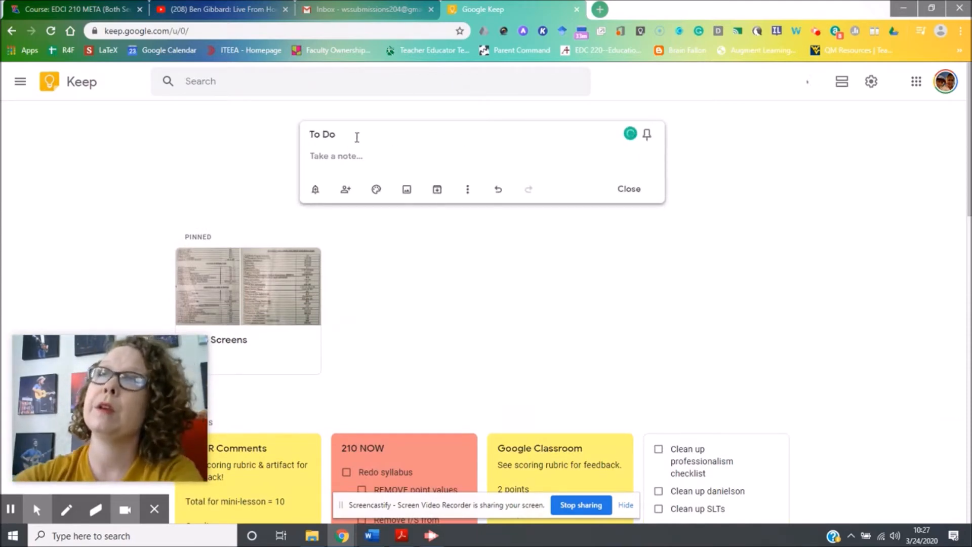
Enter four lines of placeholder text (dfadfd, adfadf, adfadf, adfad) in the note body and delete them all
left_click(394, 166)
type("dfadfd")
key("Return")
type("adfadf")
key("Return")
type("adfadf")
key("Return")
type("adfad")
key("shift+Up")
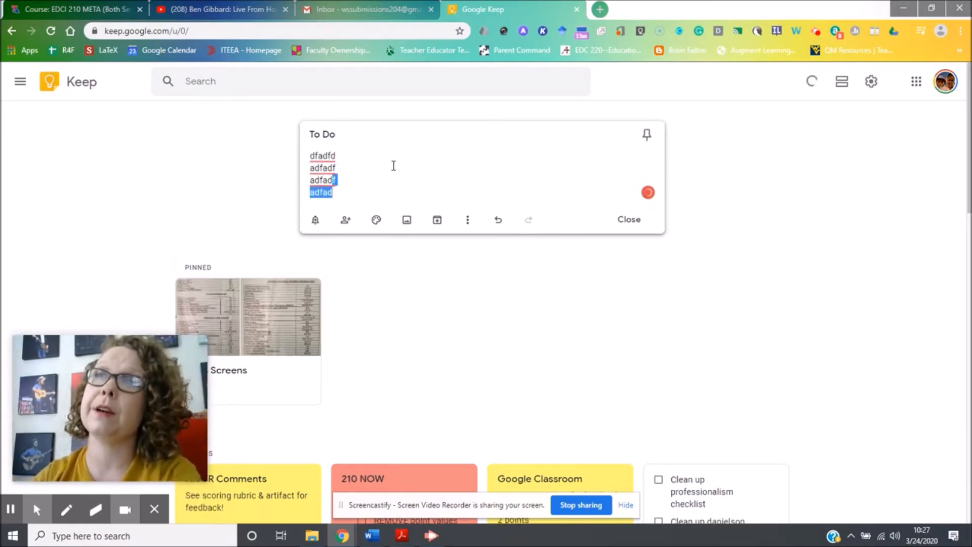
key("shift+Up")
key("shift+Up")
key("shift+Up")
key("BackSpace")
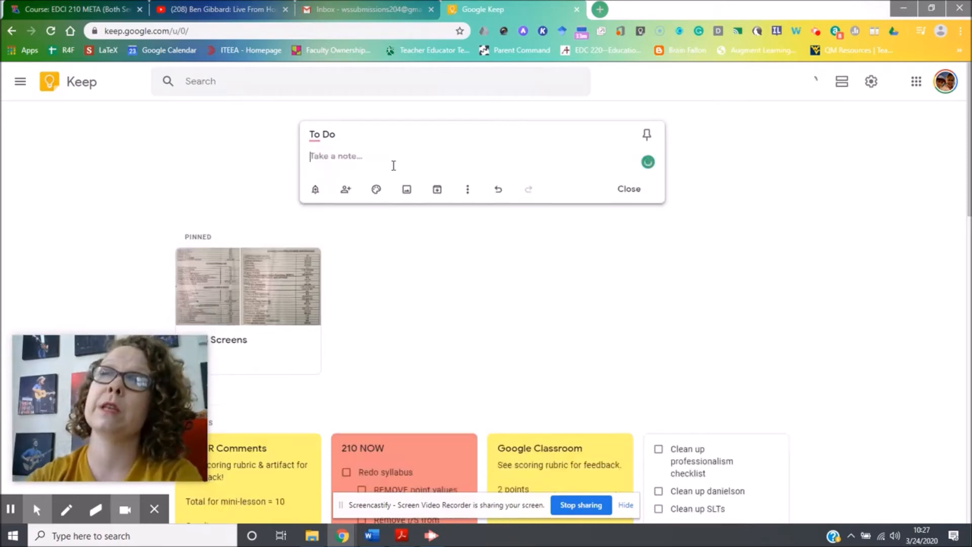
Show checkboxes in the "To Do" note and add the list items "Wash clothes", "Clean kitchen" and "Wash doggie!"
left_click(467, 189)
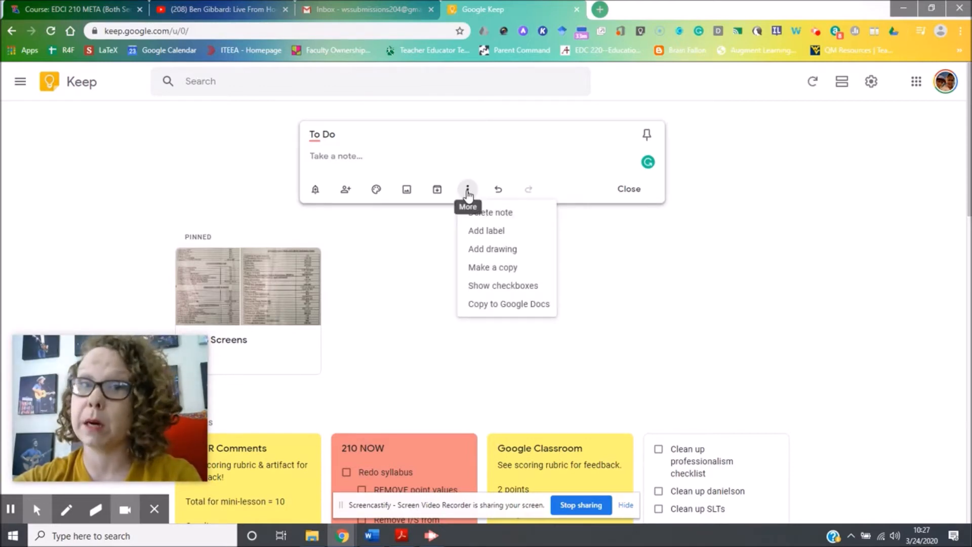
left_click(525, 287)
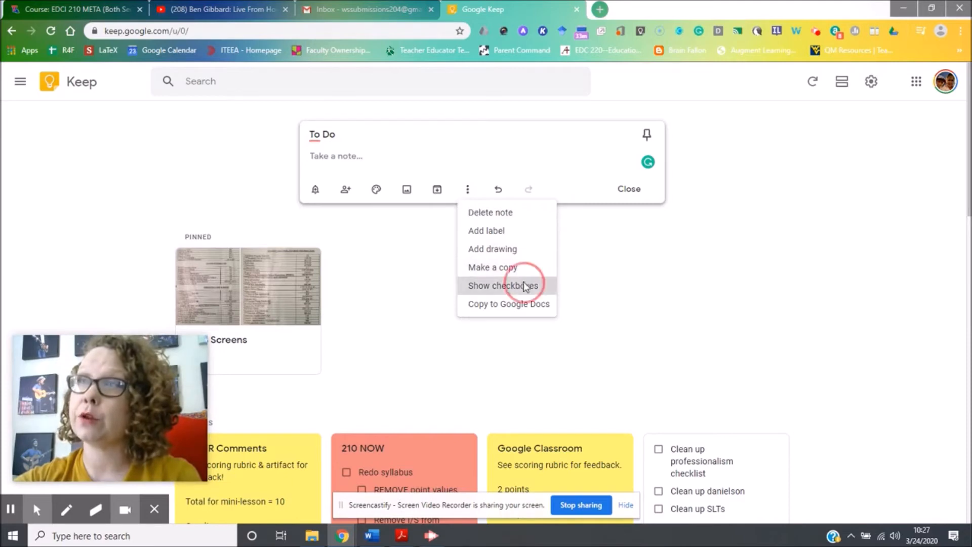
type("Wa")
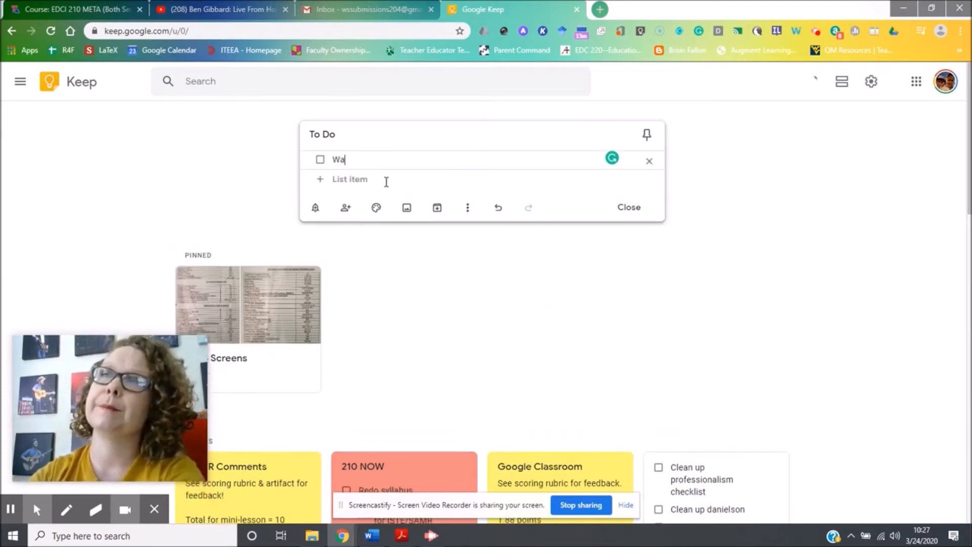
type("sh clothes")
left_click(386, 181)
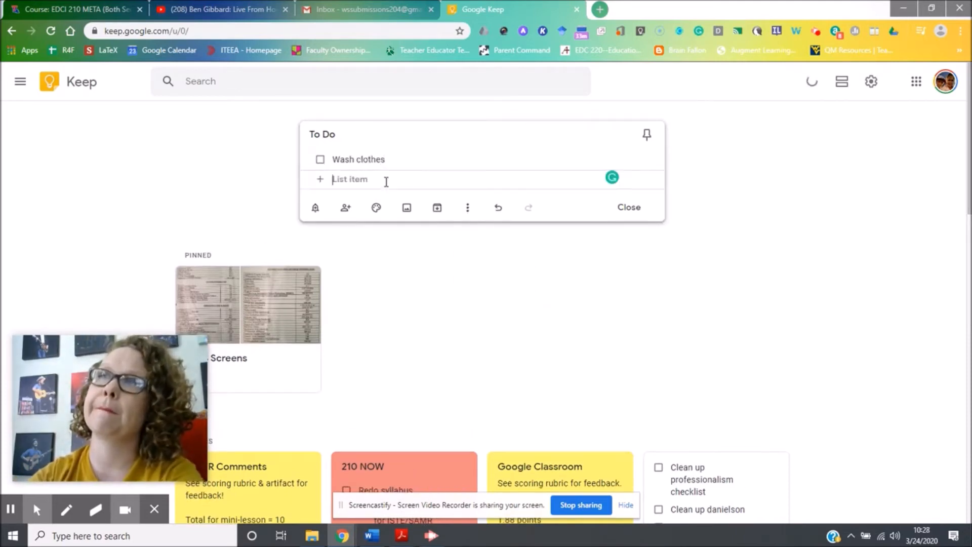
type("Clean kitchen")
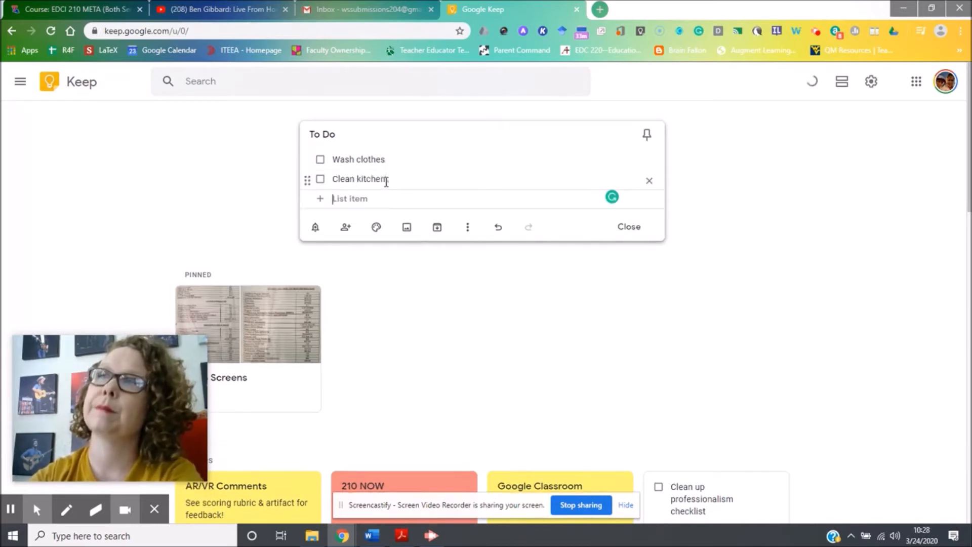
type("\\")
key("BackSpace")
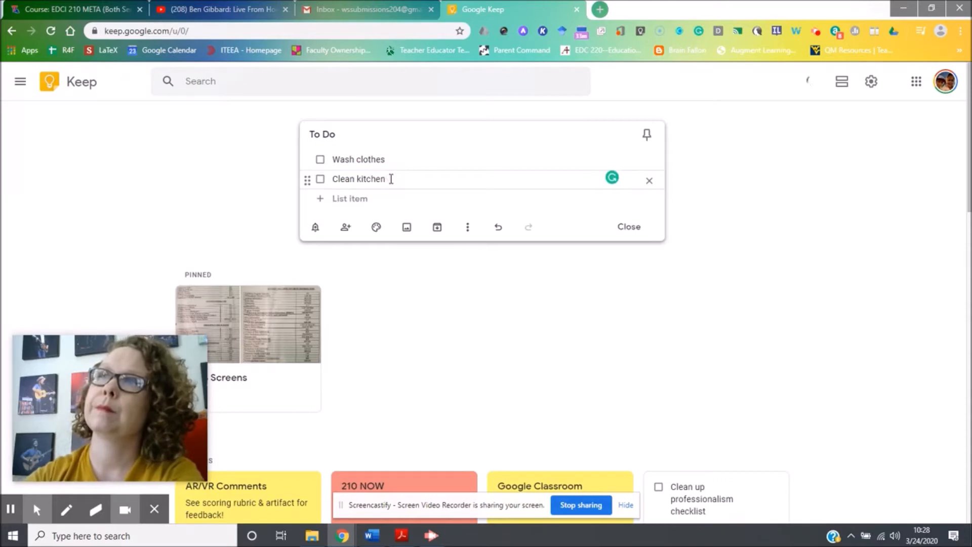
key("Return")
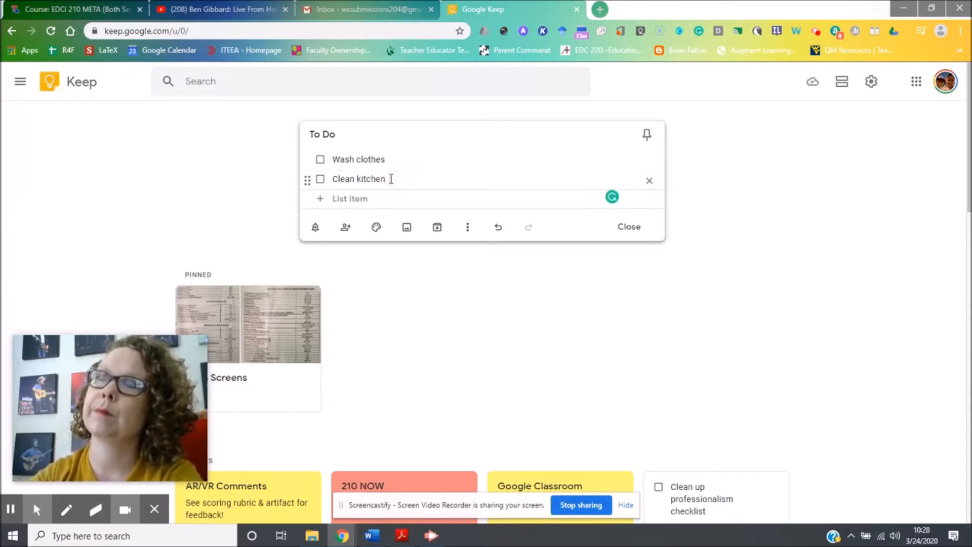
type("Wash doggie!")
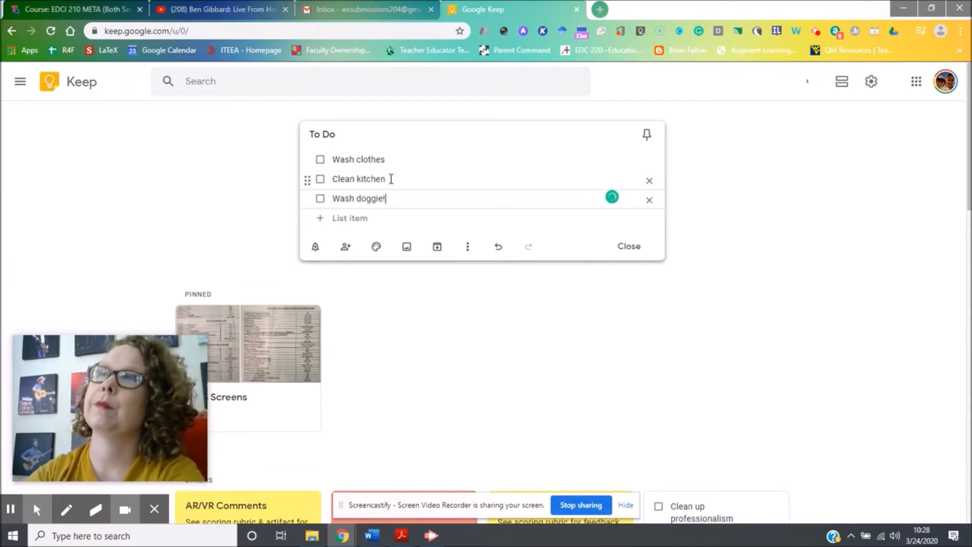
Add indented sub-items "Get rid of clothes that don't fit", "Buy new hangers!" and "Donate clothes" under "Wash clothes"
left_click(390, 157)
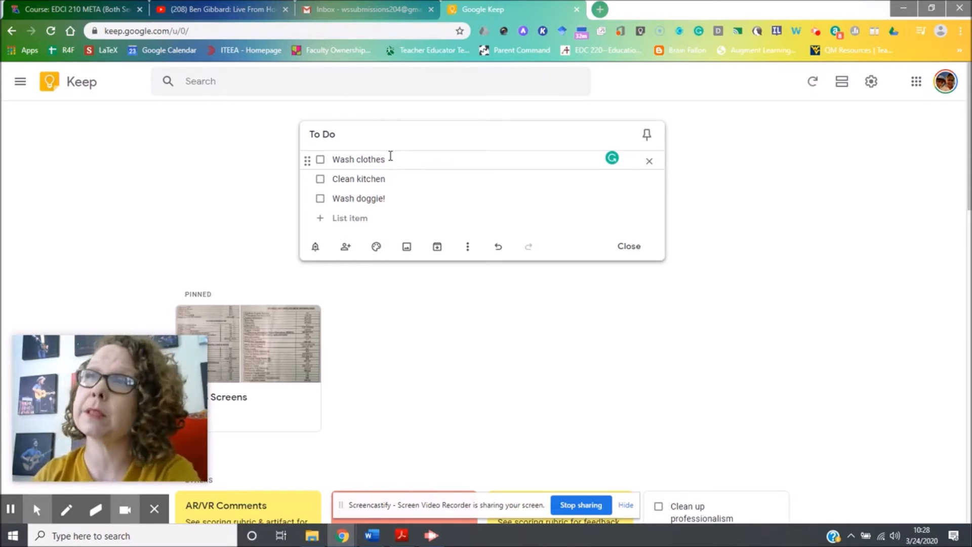
key("Return")
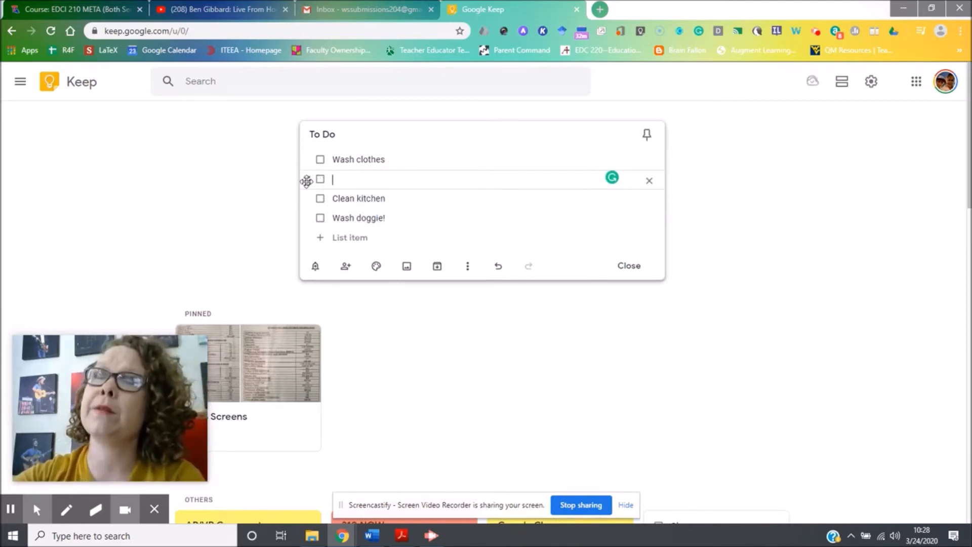
left_click_drag(306, 180, 337, 177)
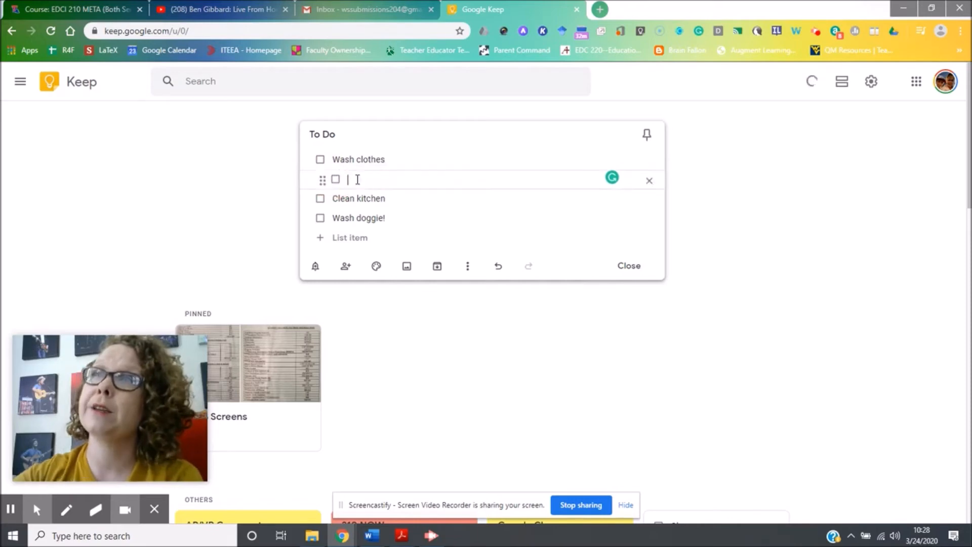
type("Get rid ")
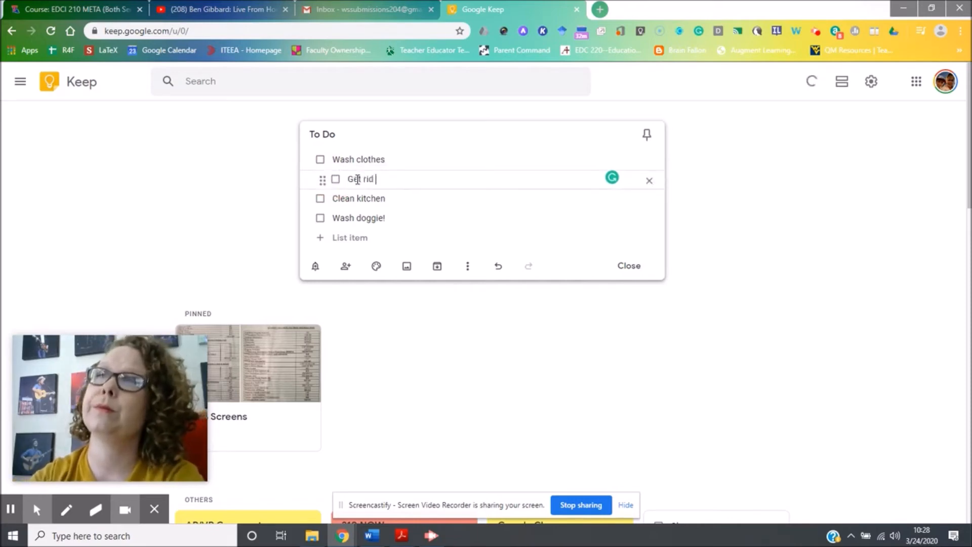
type("of clothes that ")
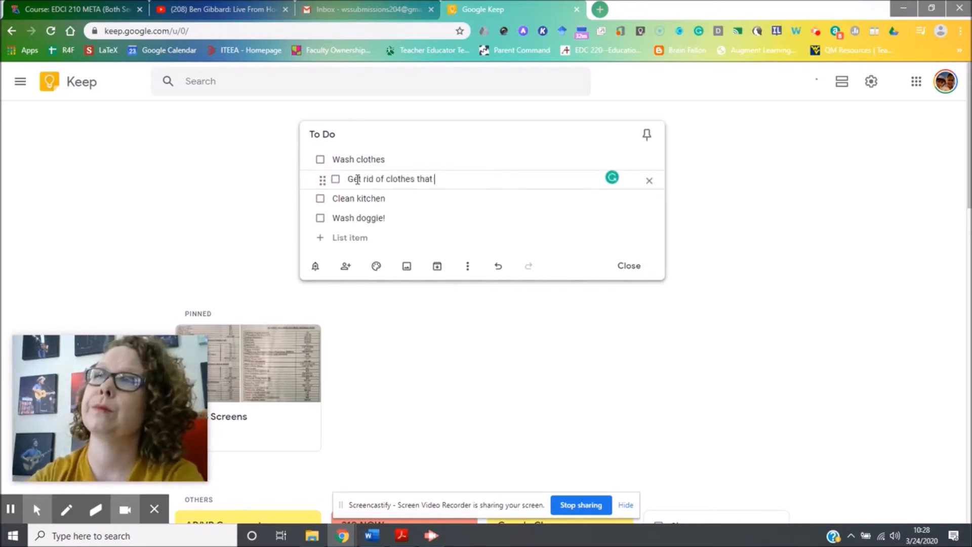
type("don't fit")
key("Return")
type("Buy")
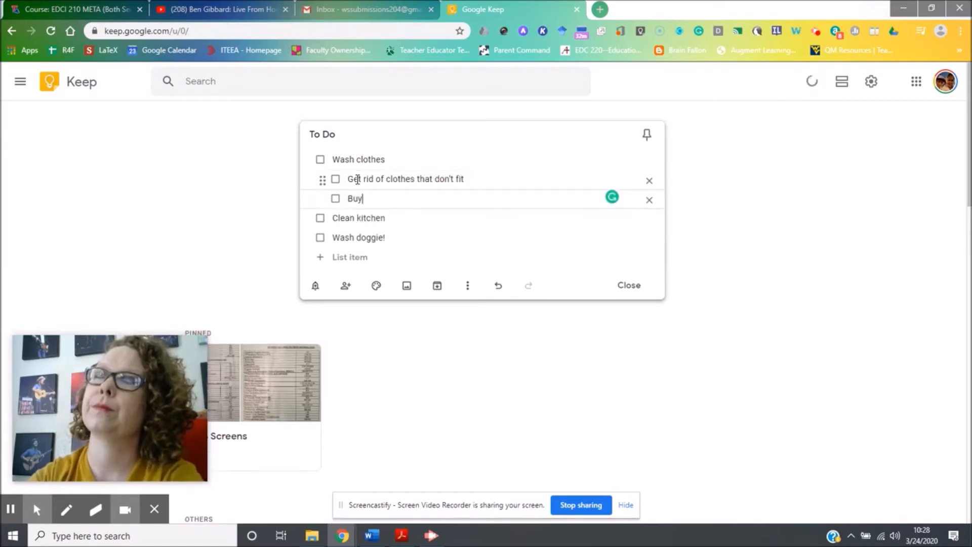
type(" new hangers!")
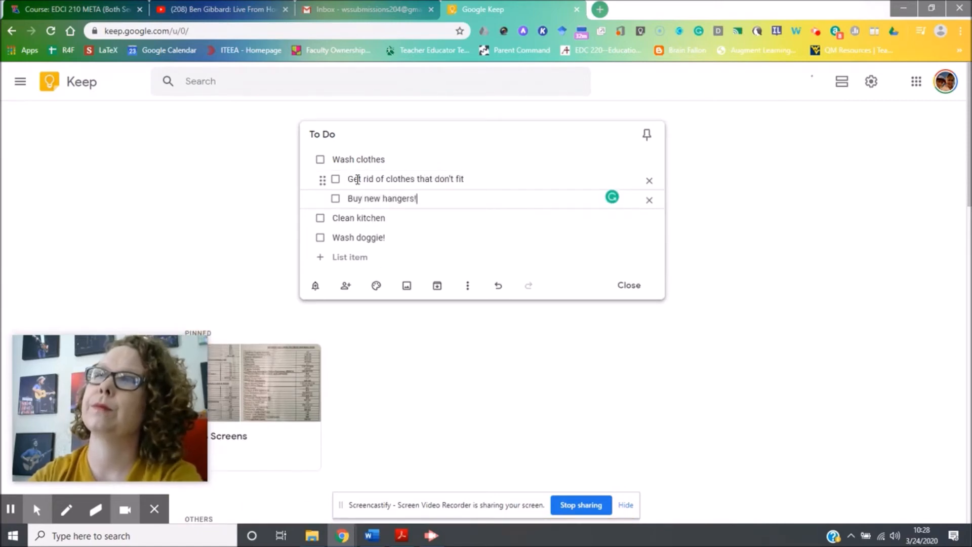
key("Return")
type("Donate cl")
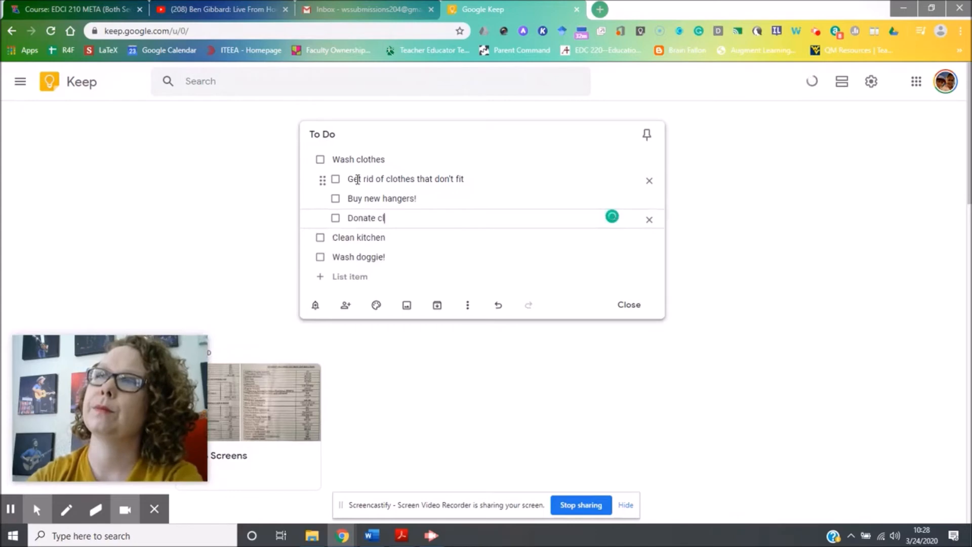
type("othes")
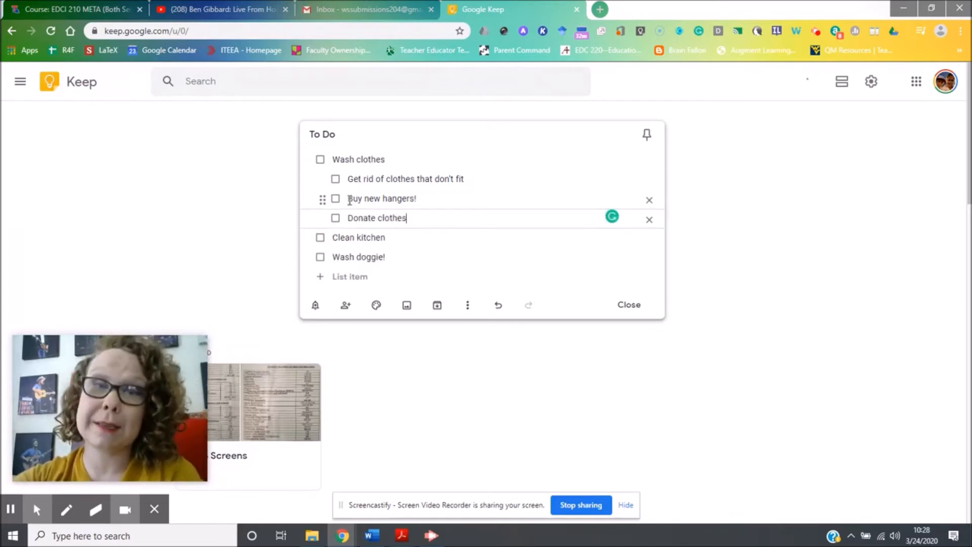
Check off the "Donate clothes" sub-item and the parent item "Wash clothes"
left_click(336, 218)
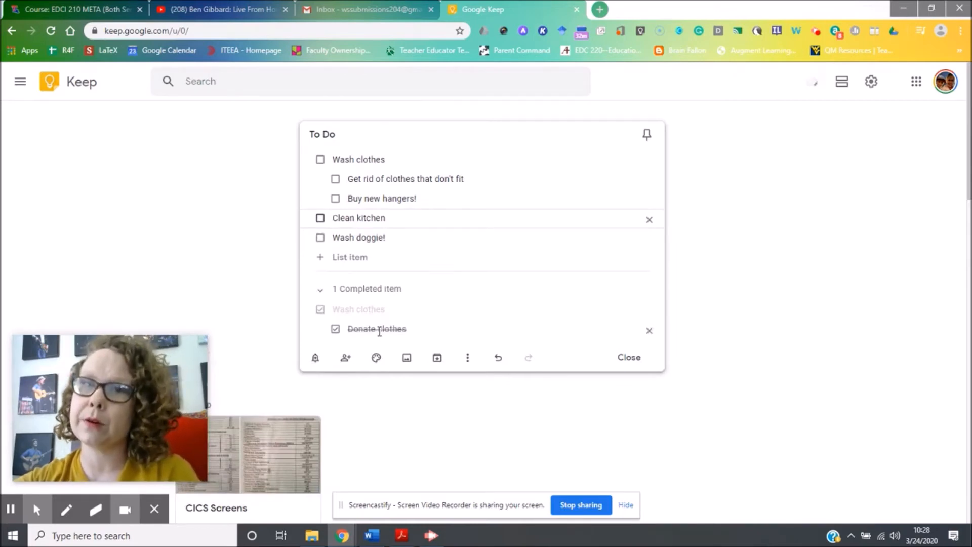
left_click(320, 161)
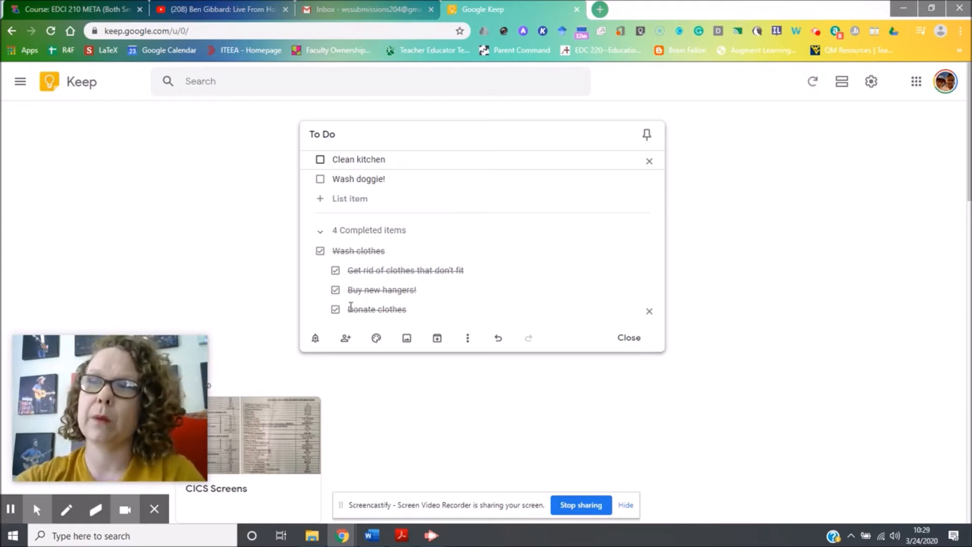
Examine the note's date-and-time and place reminder options, allowing location access, without setting a reminder
left_click(316, 340)
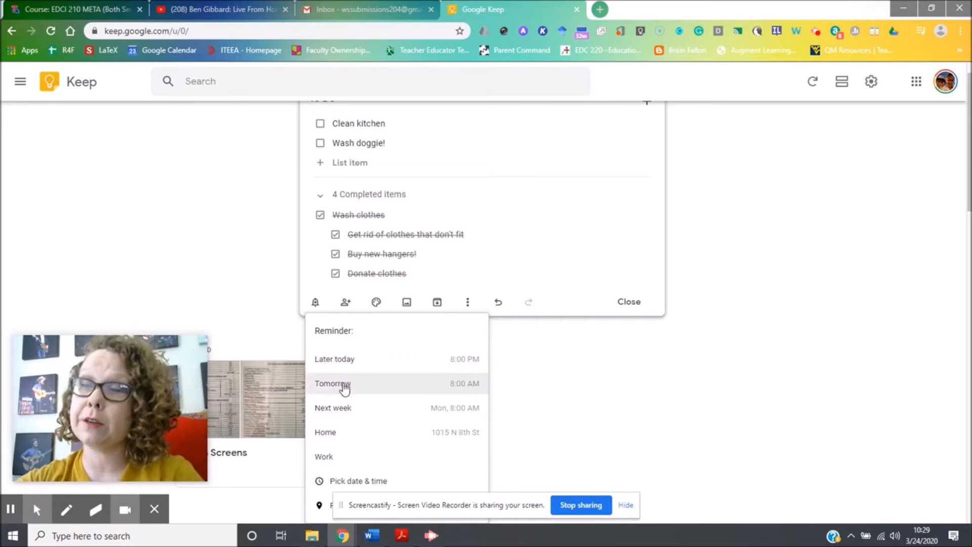
scroll(360, 411, "down", 1)
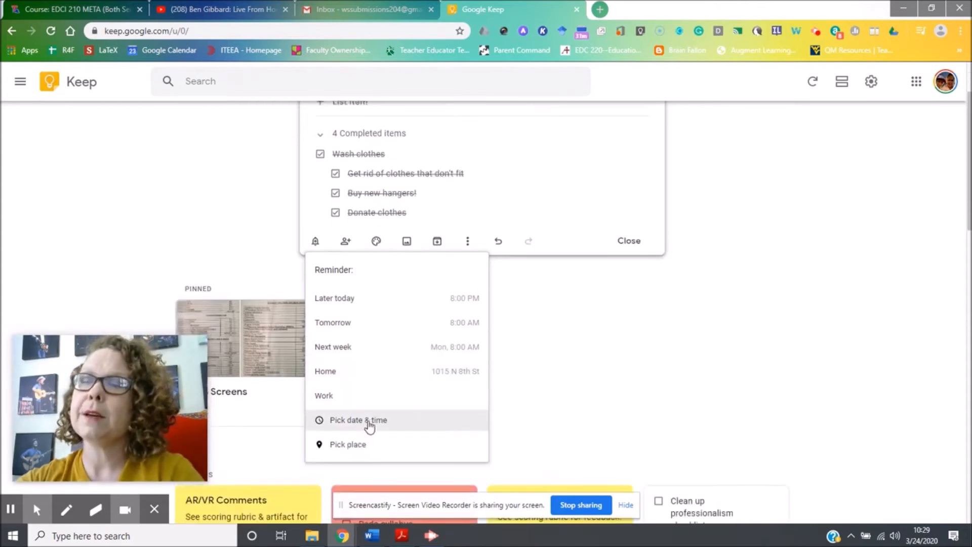
left_click(371, 423)
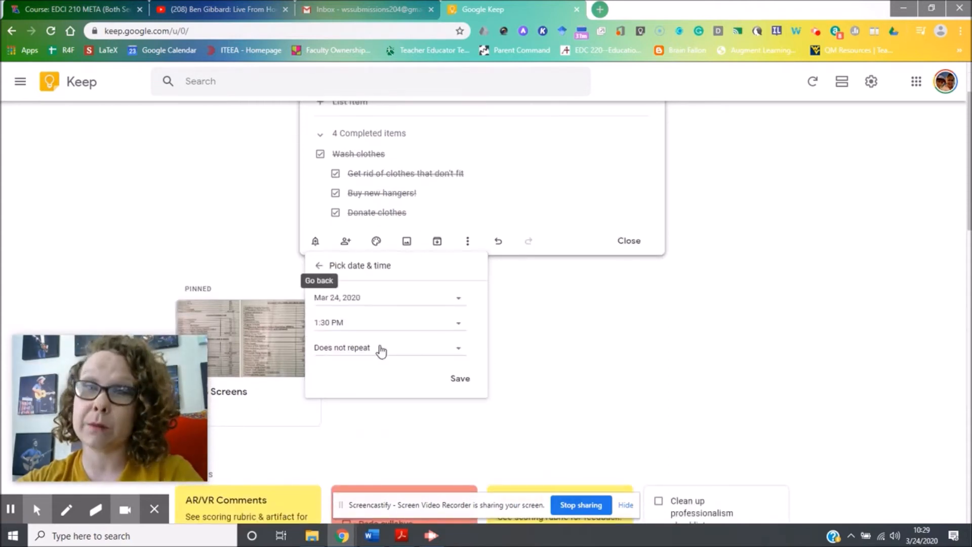
left_click(319, 265)
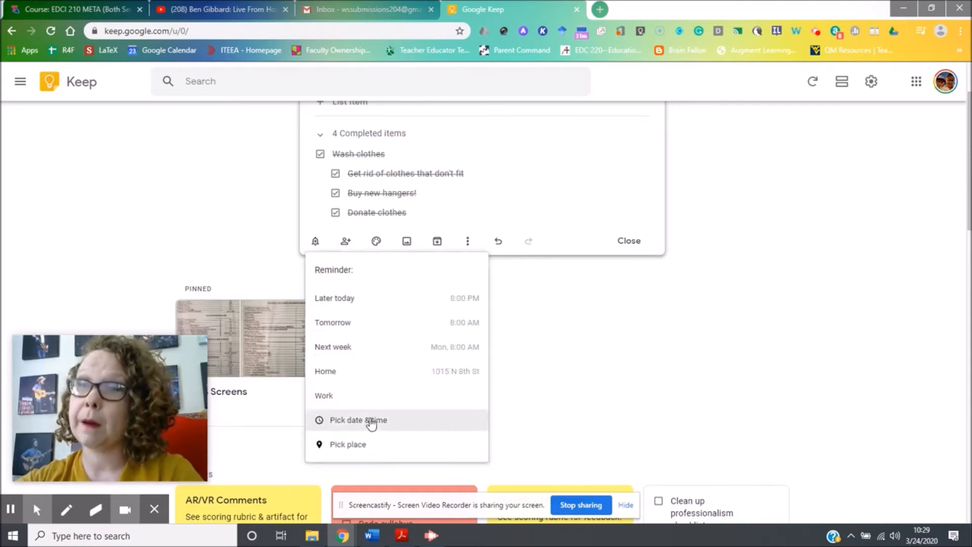
left_click(372, 442)
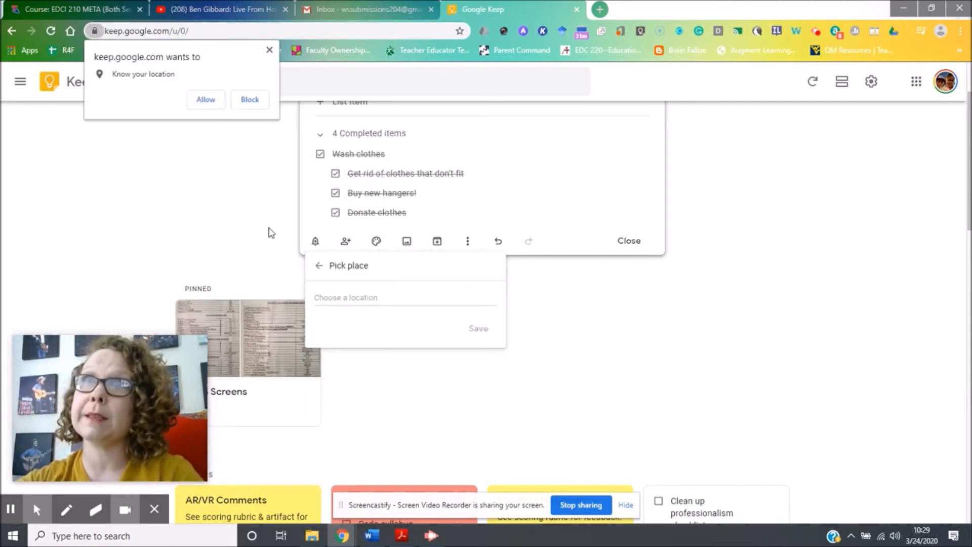
left_click(191, 100)
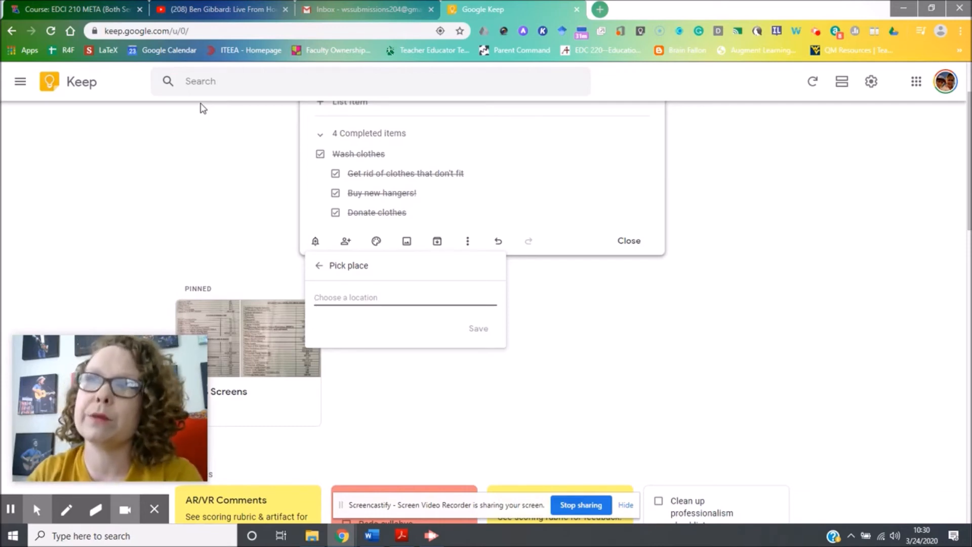
left_click(317, 273)
View the note's collaborator settings and leave them without sharing the note
left_click(346, 241)
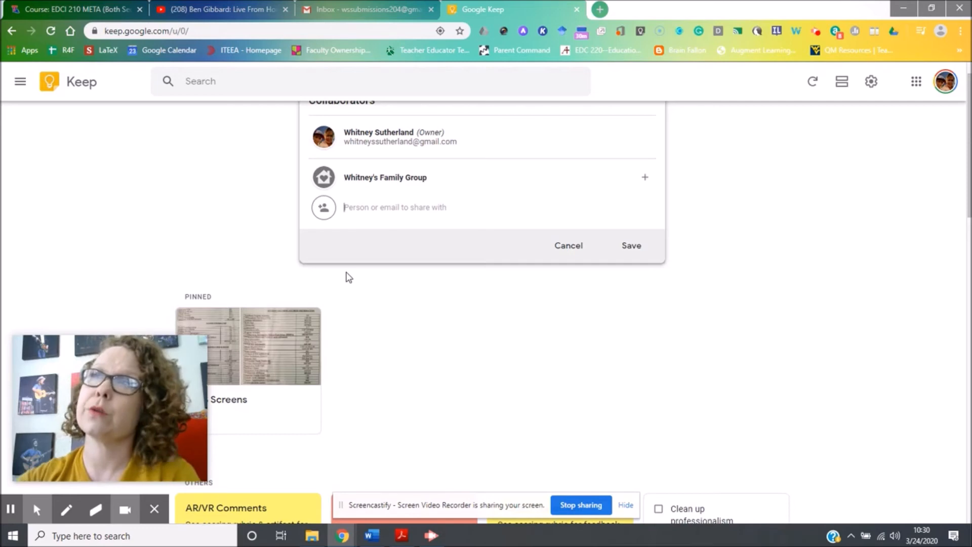
scroll(366, 288, "up", 1)
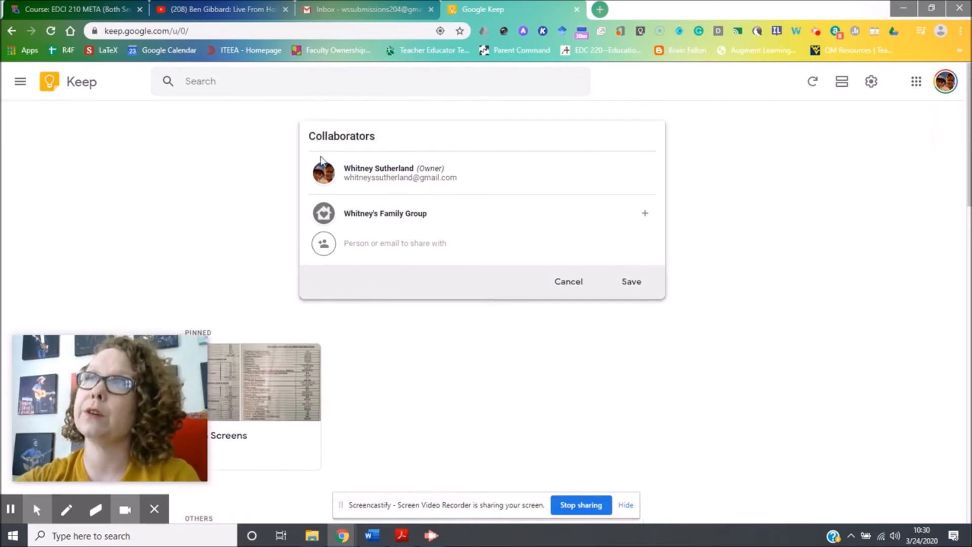
left_click(562, 287)
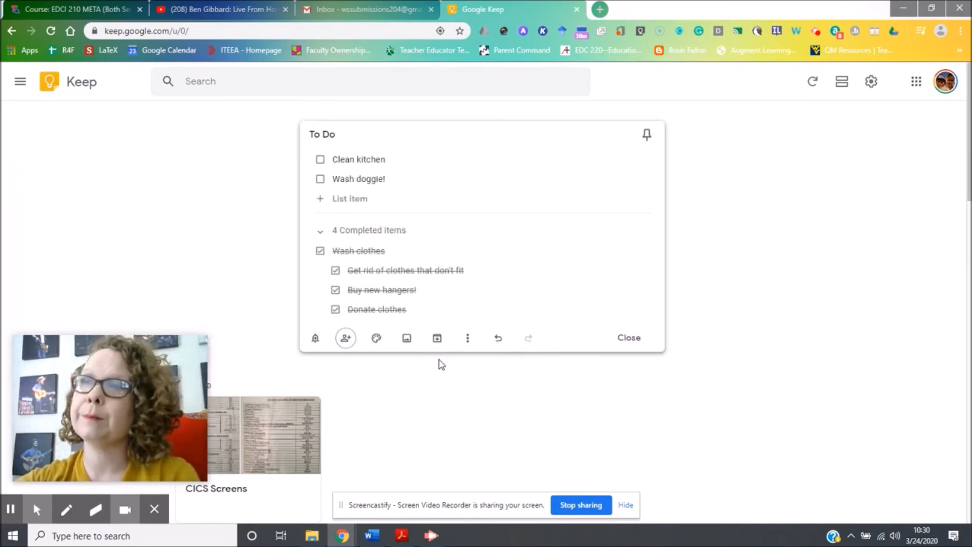
Change the "To Do" note's background color to purple
mouse_move(376, 339)
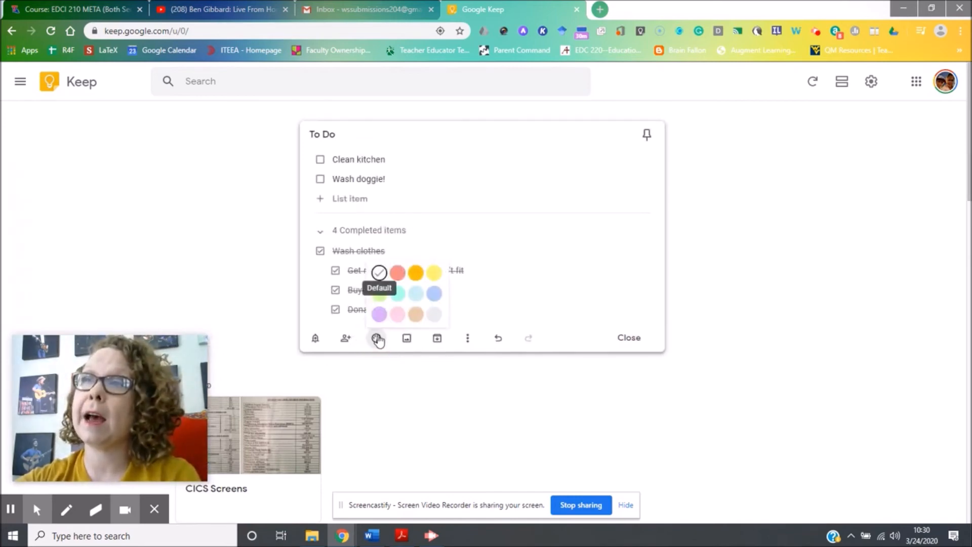
left_click(378, 314)
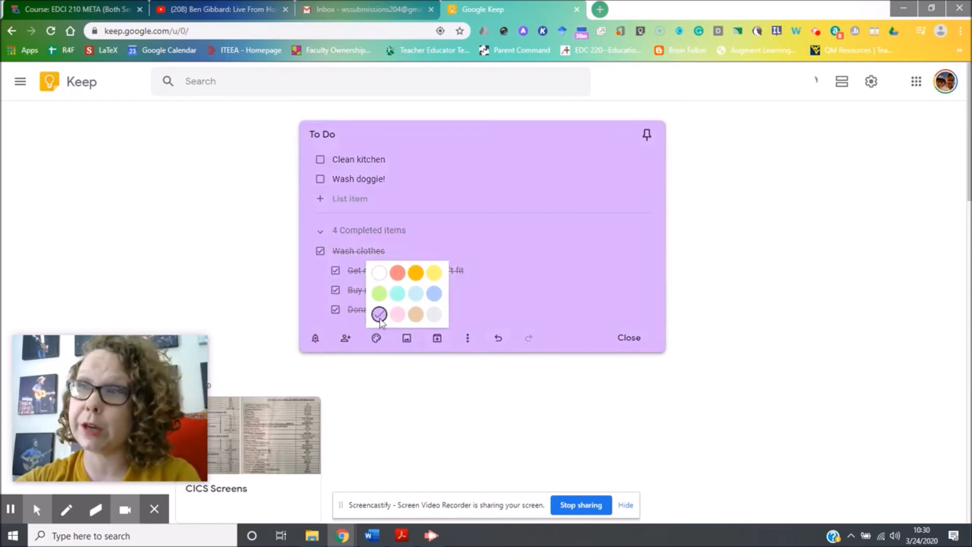
Open the file selection for adding an image to the note and cancel it
left_click(405, 339)
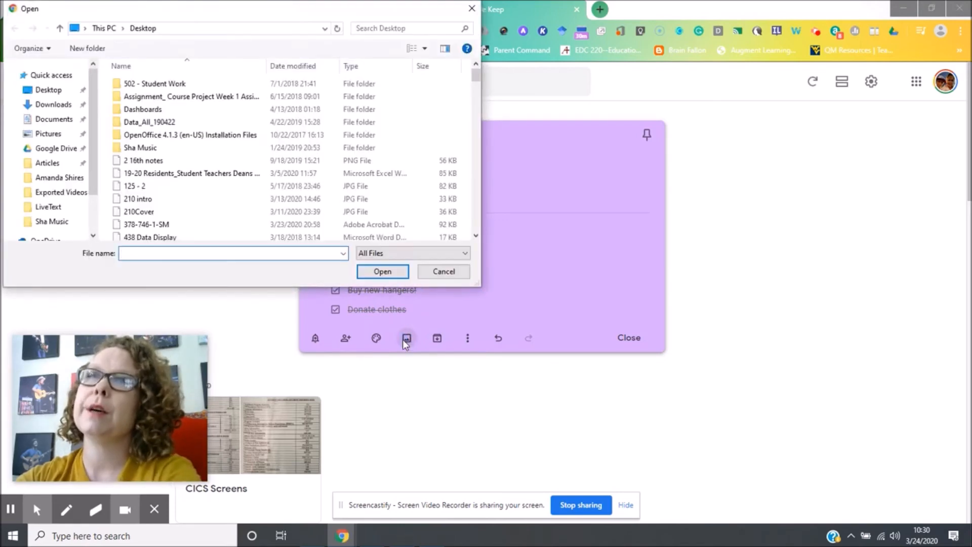
key("Escape")
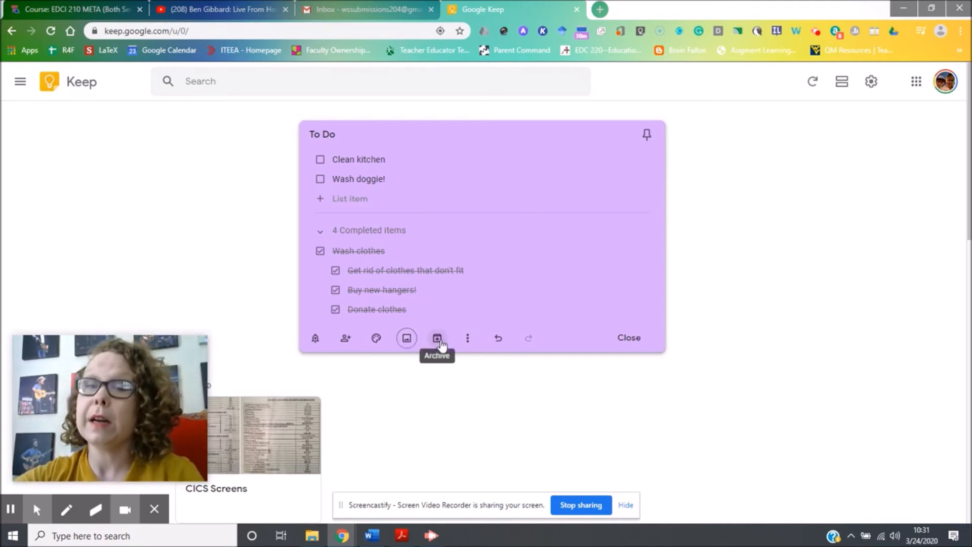
Review the additional actions available for the "To Do" note and close the note
left_click(468, 340)
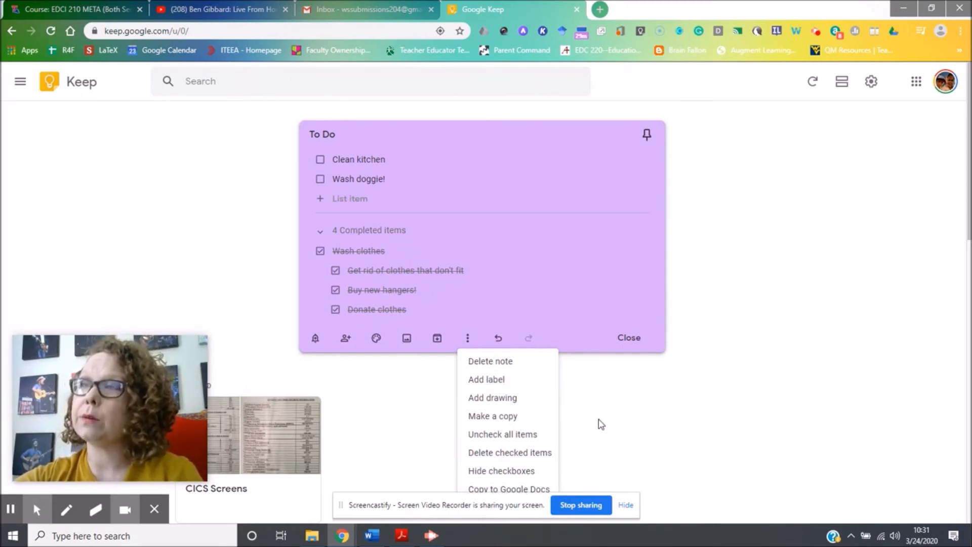
scroll(600, 423, "down", 1)
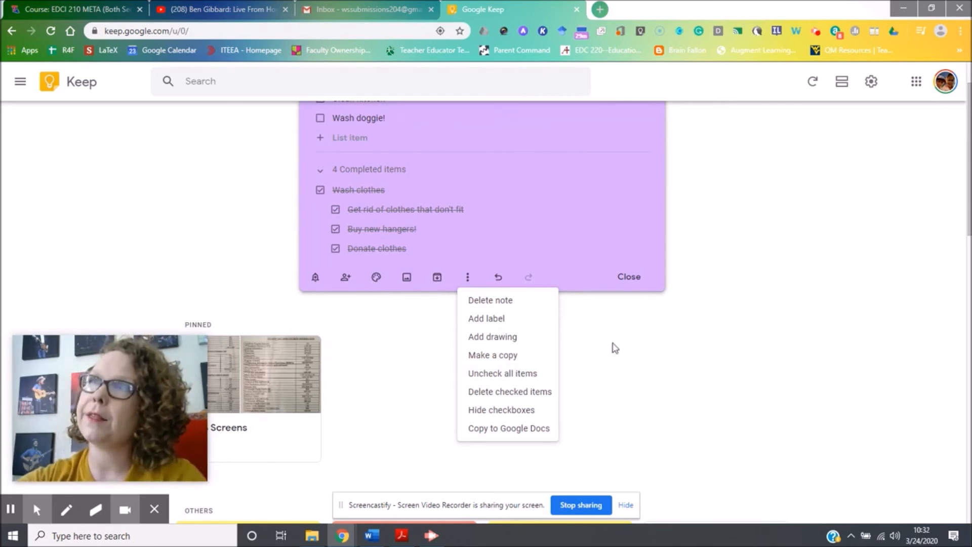
left_click(631, 277)
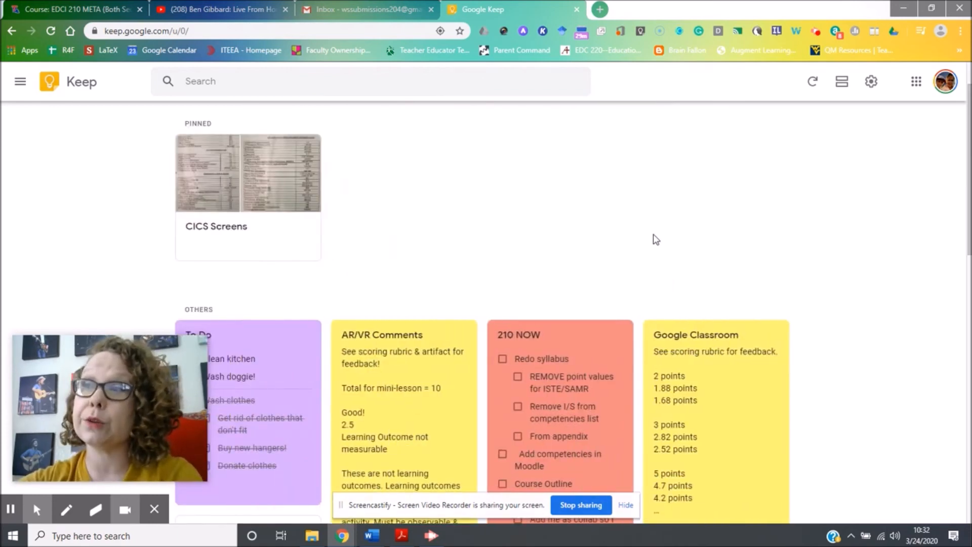
Open the green "PLN & Final Portfolio" note among the existing notes, review its nested checklist items, and close it
scroll(654, 239, "down", 2)
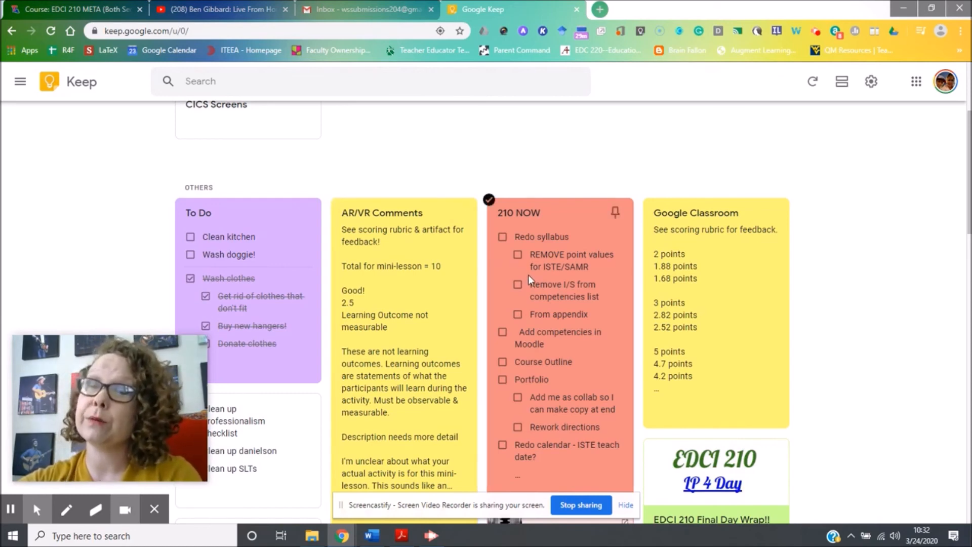
scroll(528, 274, "down", 2)
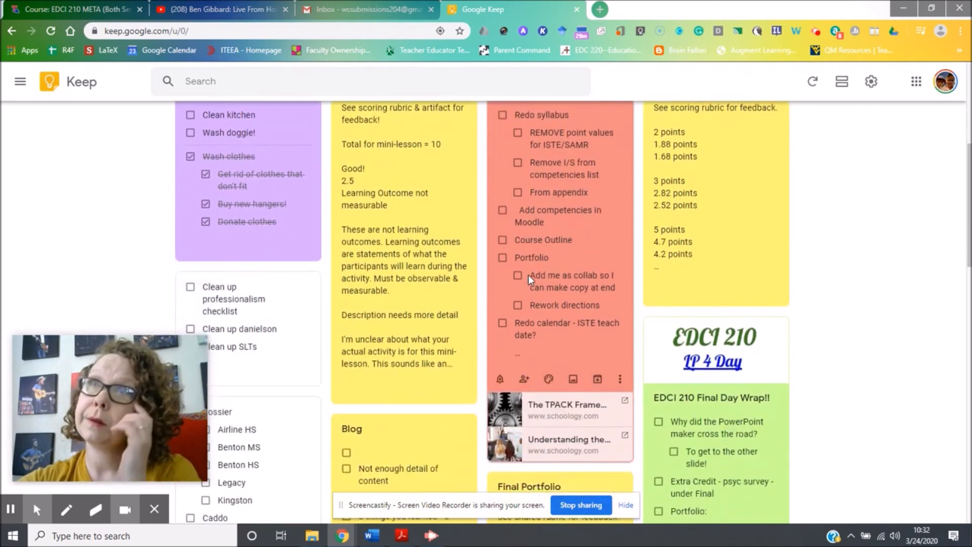
scroll(527, 274, "down", 2)
scroll(528, 275, "down", 2)
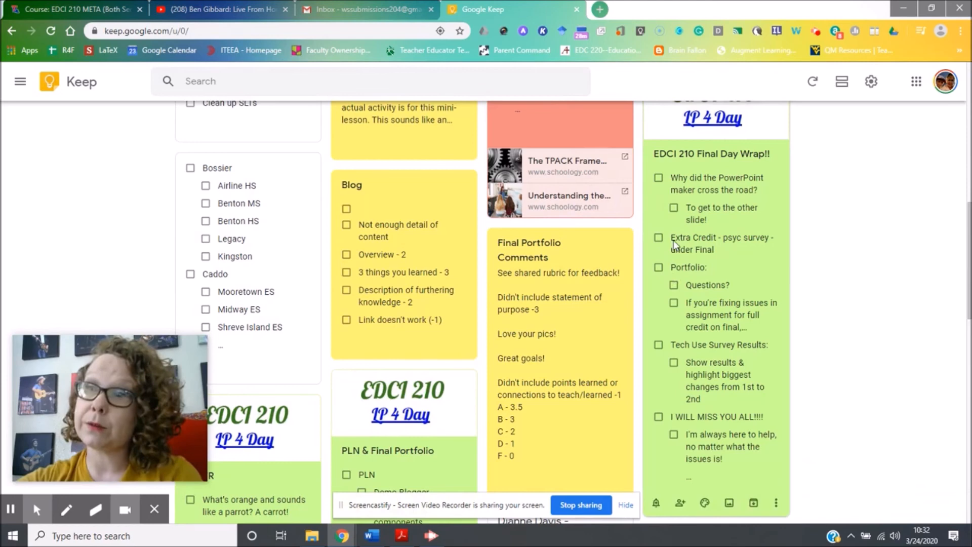
left_click(428, 405)
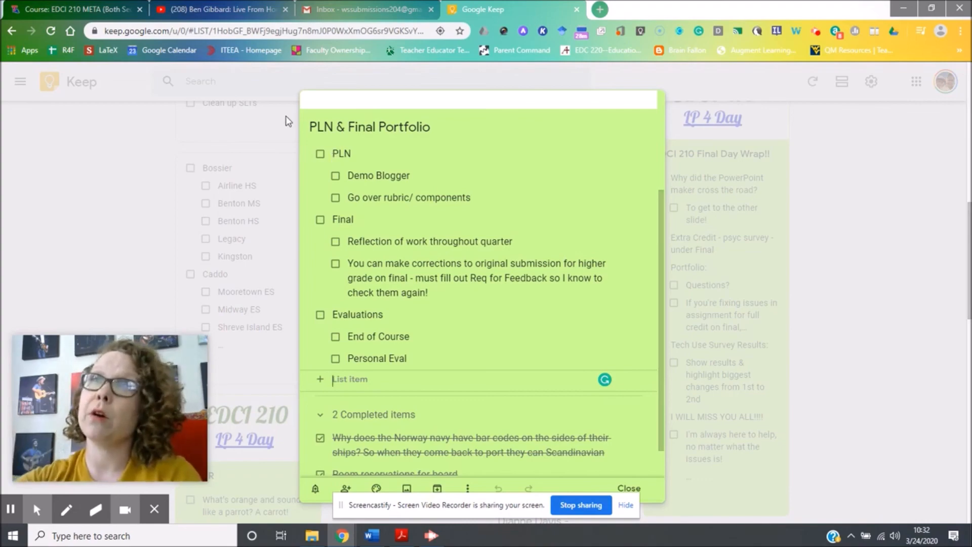
left_click(251, 128)
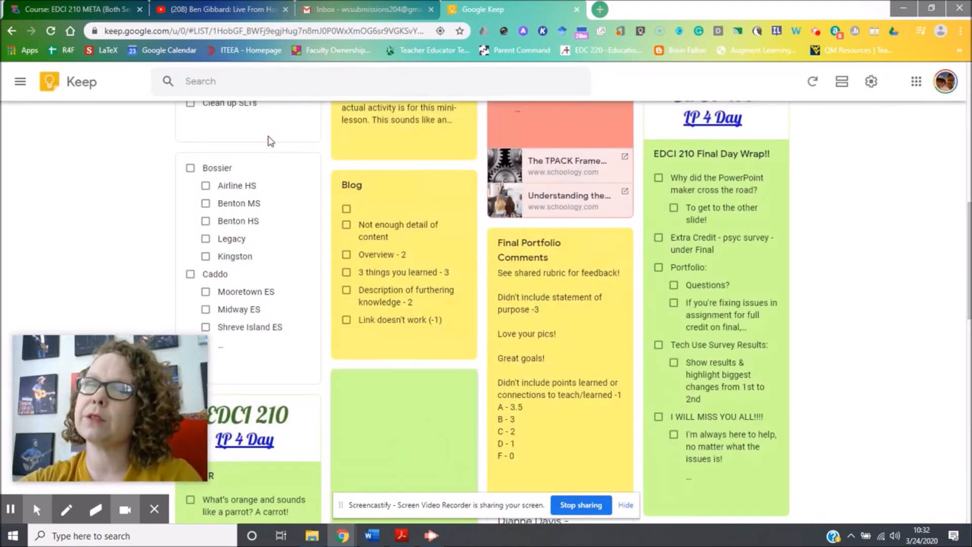
Examine the older color-coded notes further down the collection, including the blue EdD course list, "Template To-Dos" and the orange guest list
scroll(274, 147, "down", 5)
scroll(300, 163, "down", 4)
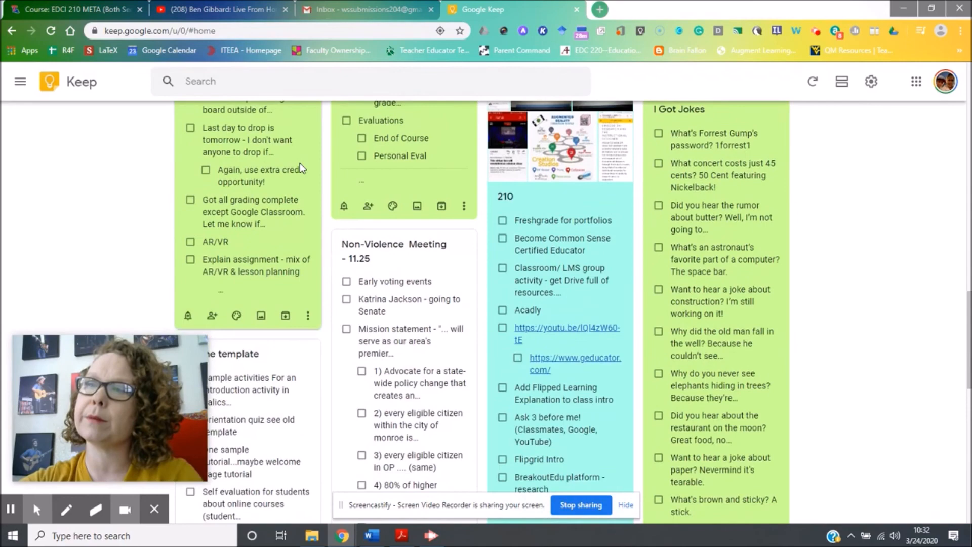
scroll(299, 163, "down", 7)
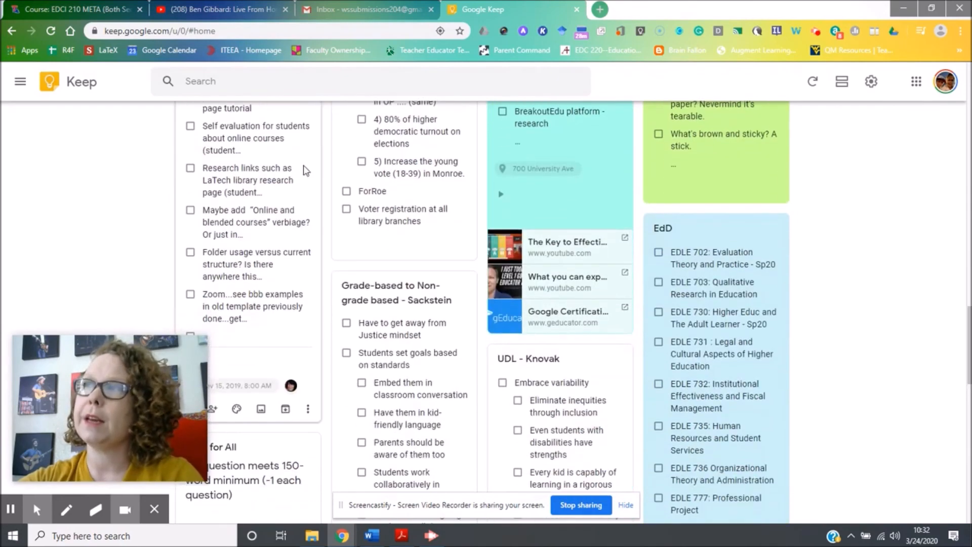
scroll(305, 170, "down", 2)
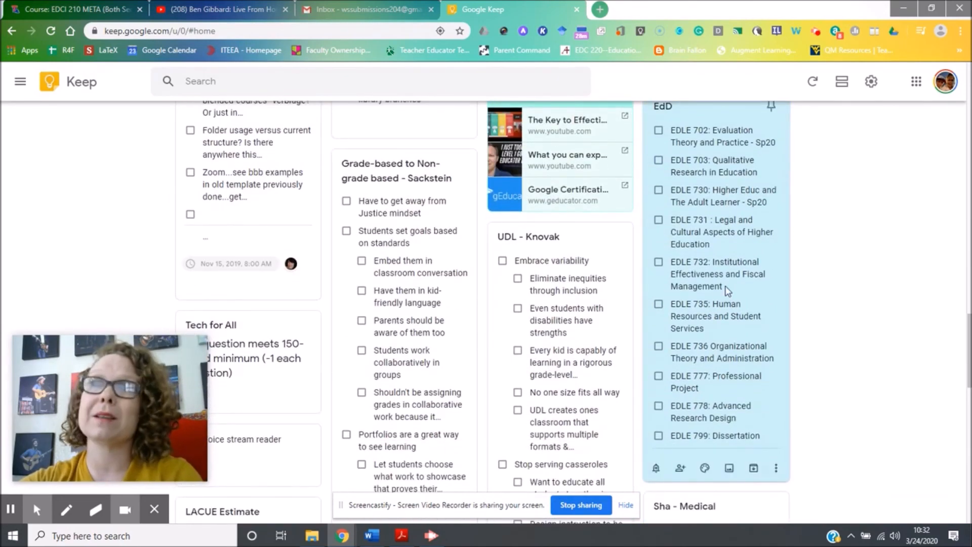
scroll(727, 290, "down", 4)
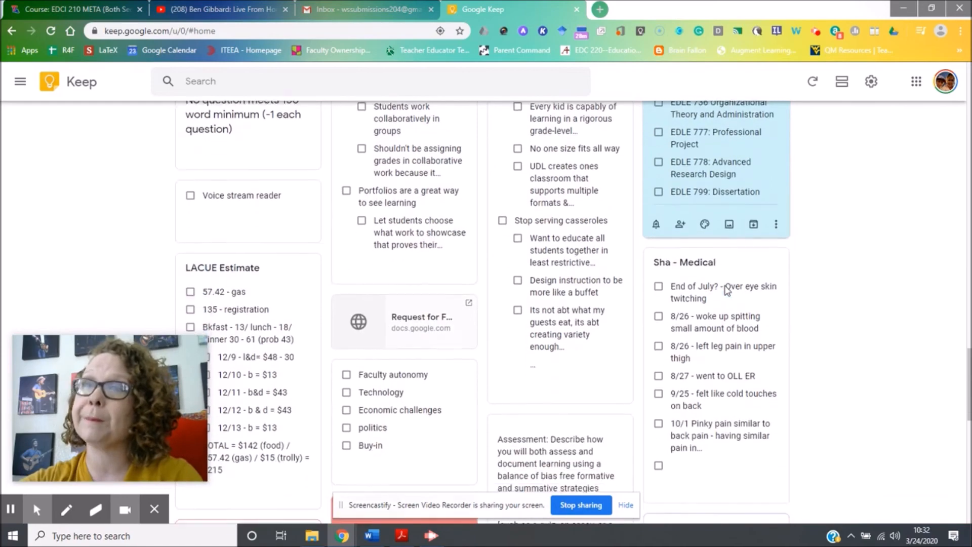
scroll(728, 289, "down", 2)
scroll(286, 272, "down", 7)
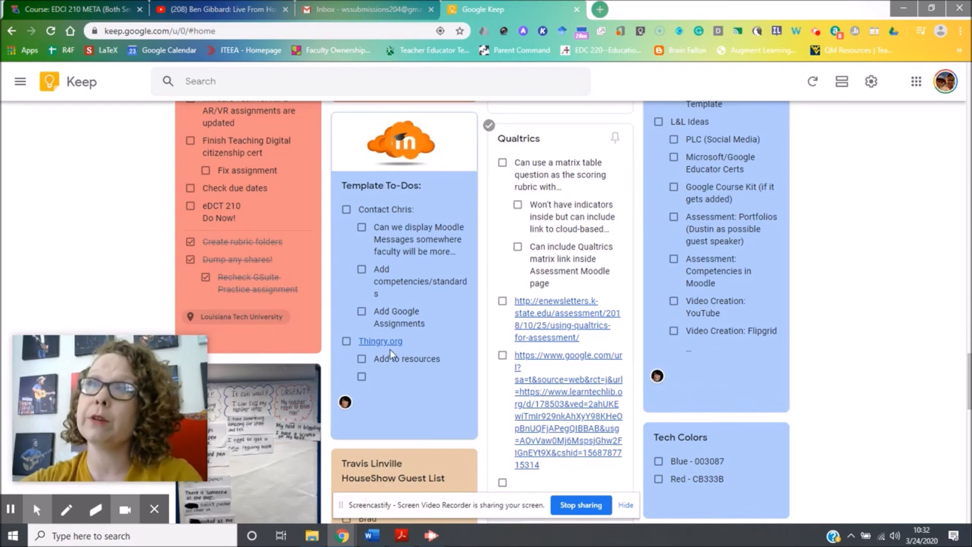
scroll(376, 345, "down", 6)
scroll(372, 333, "down", 10)
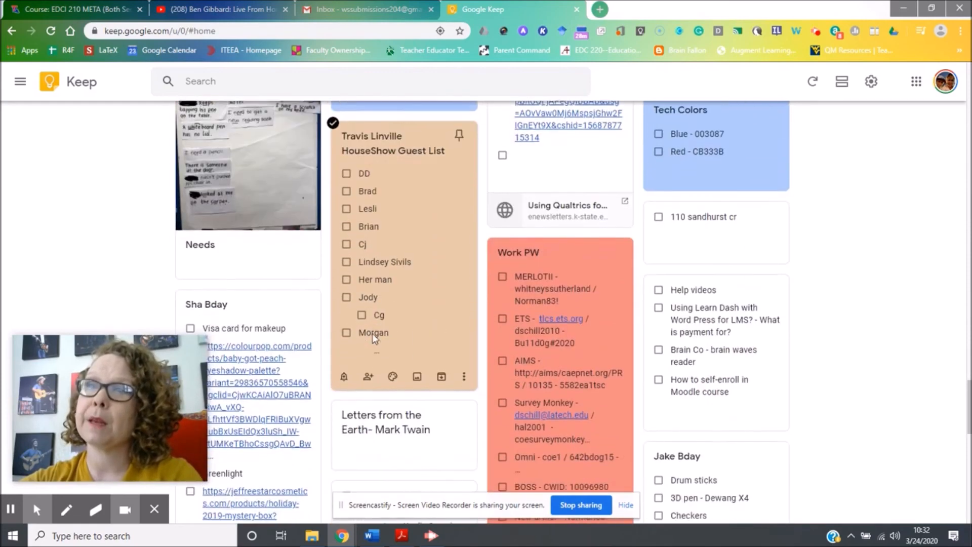